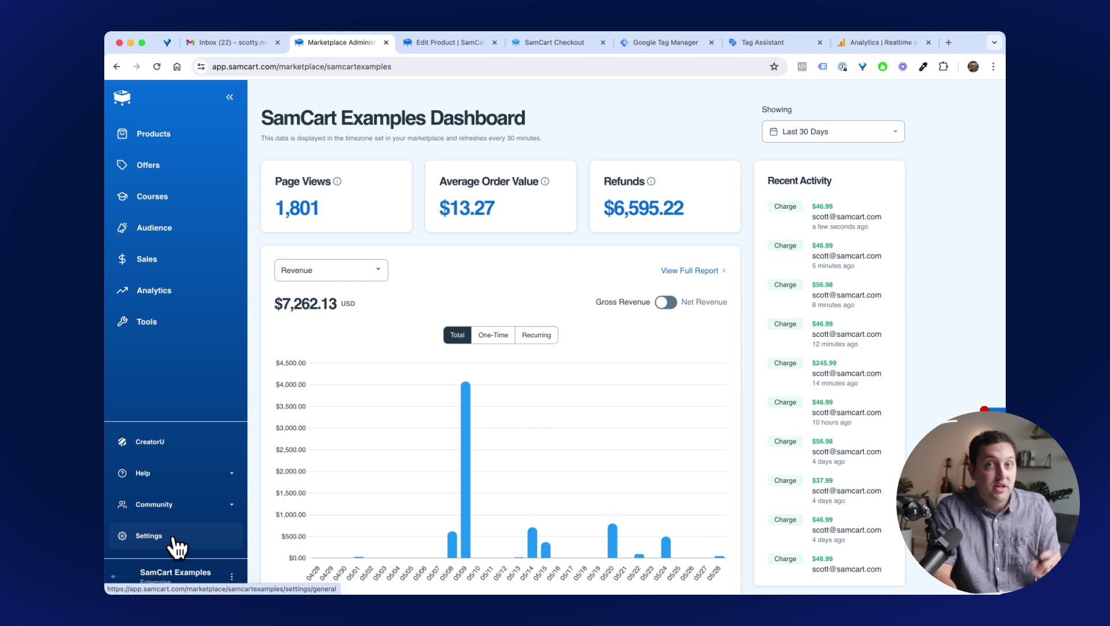
# Bring up the General settings' Pixel Tracking section, with Meta, Google Analytics and Google Tag Manager on.
pyautogui.click(174, 542)
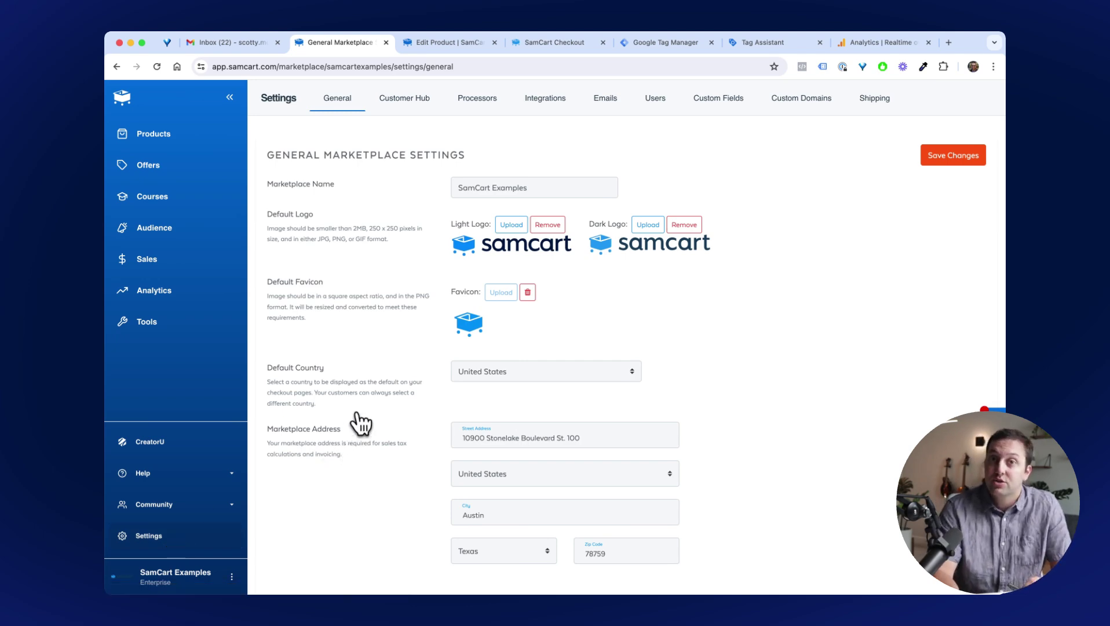
pyautogui.scroll(-5, 362, 417)
pyautogui.scroll(-10, 363, 412)
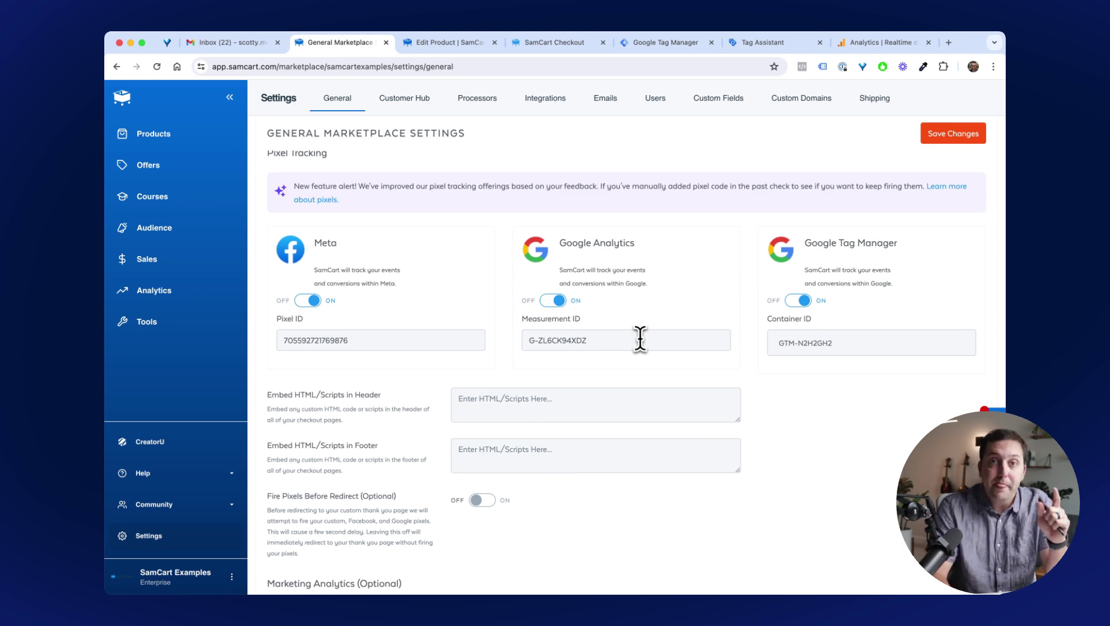
# Confirm Measurement ID G-ZL6CK94XDZ and Container ID GTM-N2H2GH2, then save the marketplace settings.
pyautogui.moveTo(614, 342); pyautogui.dragTo(526, 343)
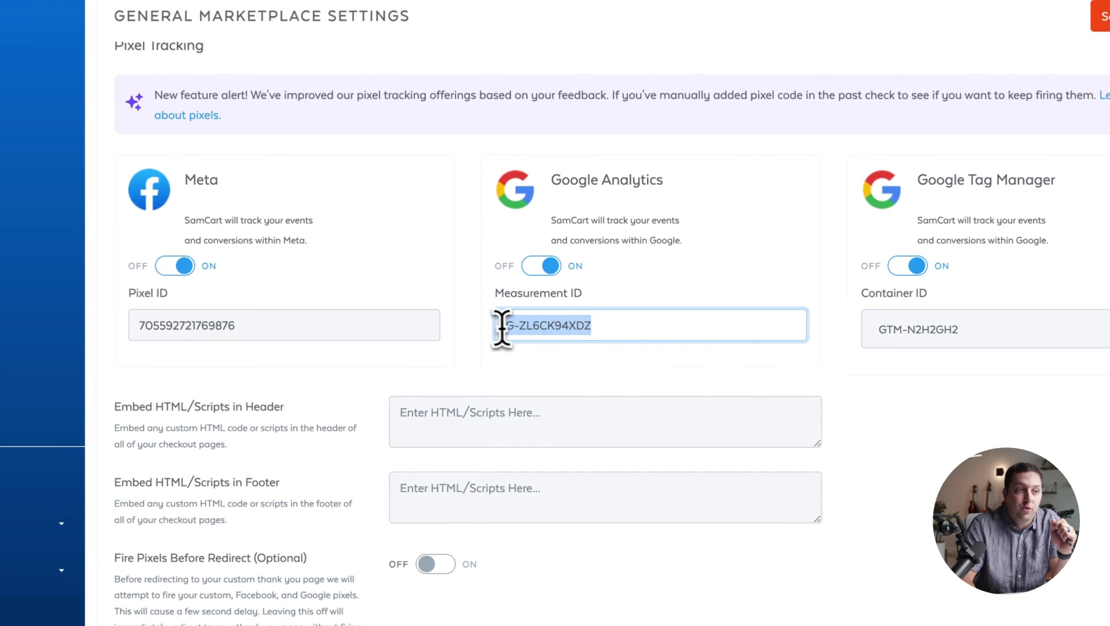
pyautogui.click(615, 328)
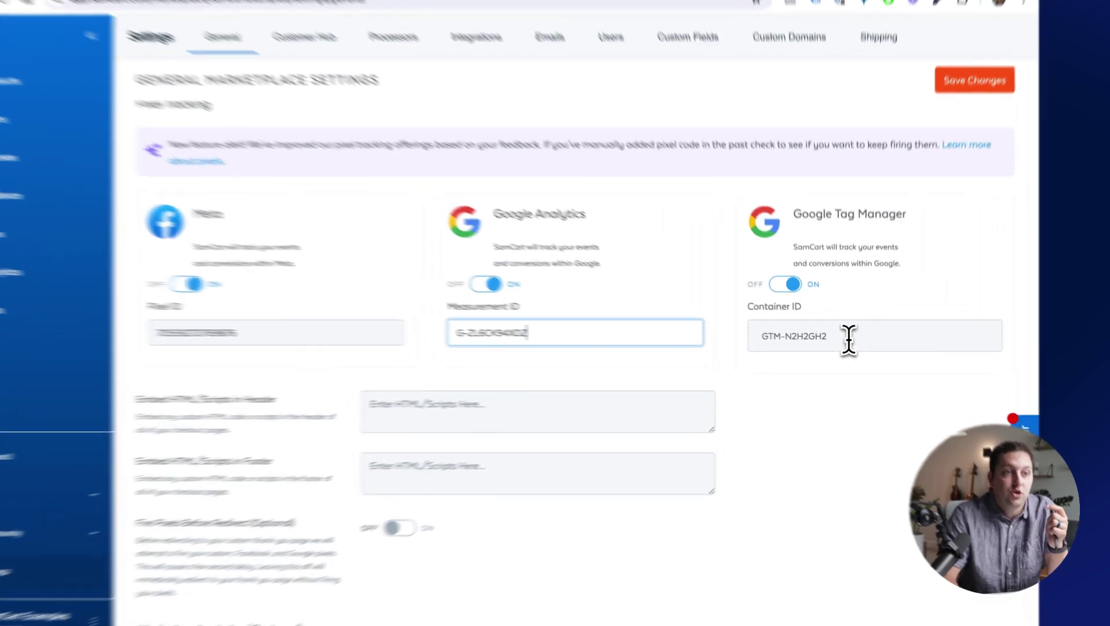
pyautogui.tripleClick(849, 346)
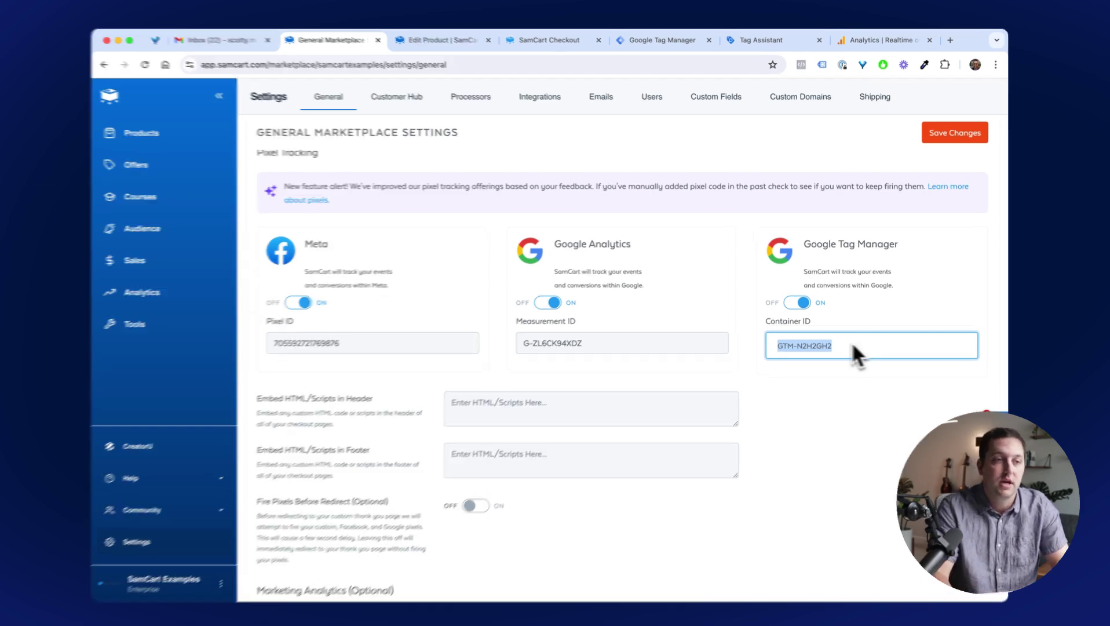
pyautogui.click(688, 340)
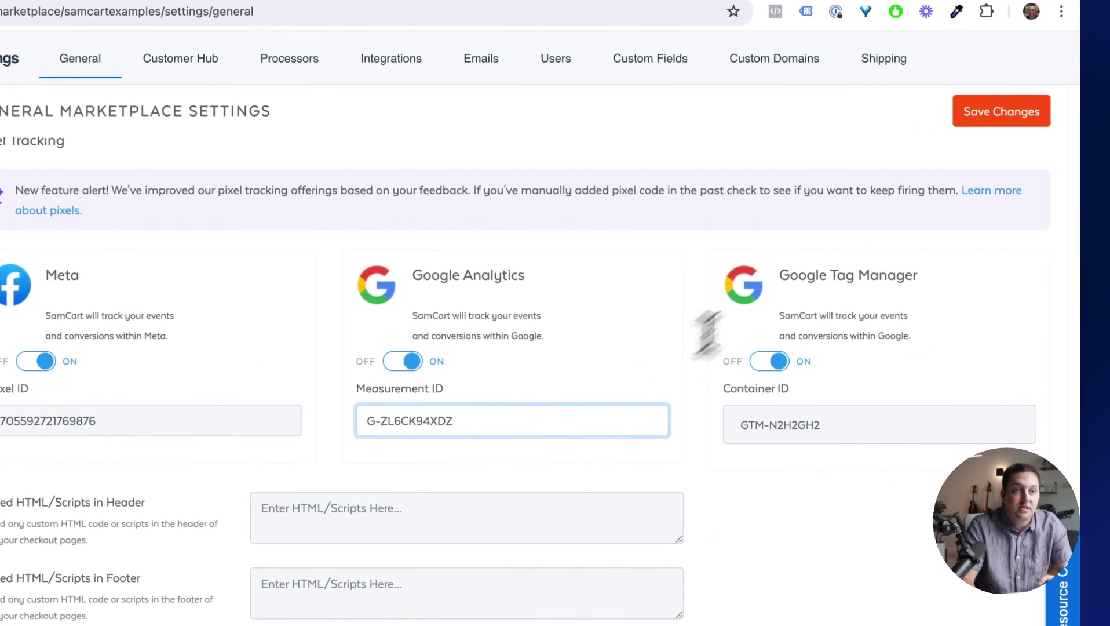
pyautogui.click(979, 115)
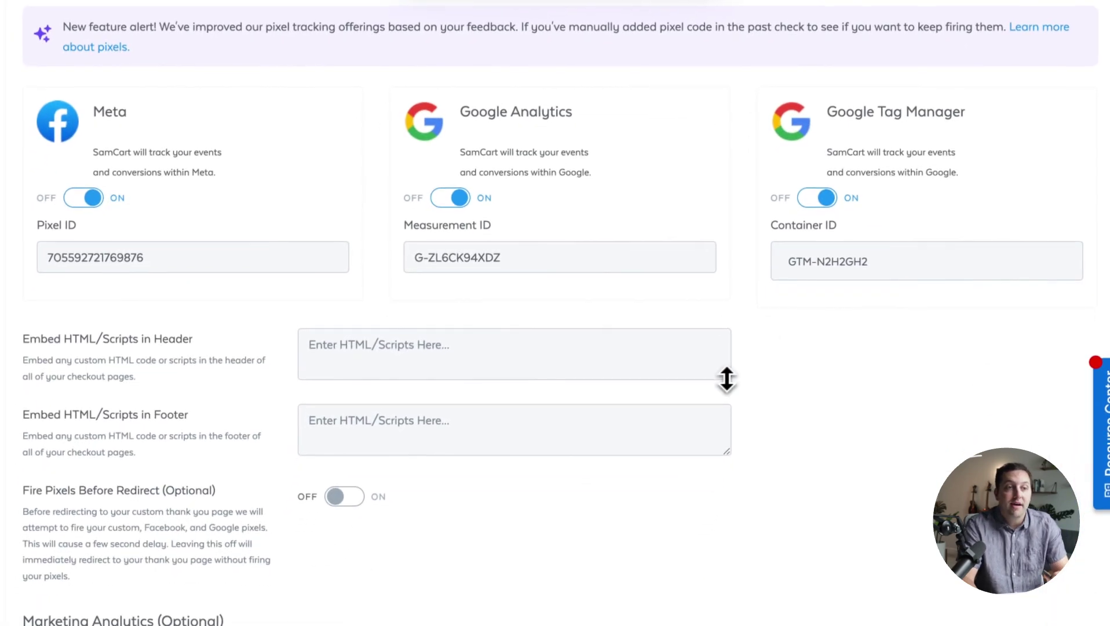
# Enlarge the Embed HTML/Scripts in Header box and review the header and footer script fields.
pyautogui.moveTo(727, 379); pyautogui.dragTo(727, 514)
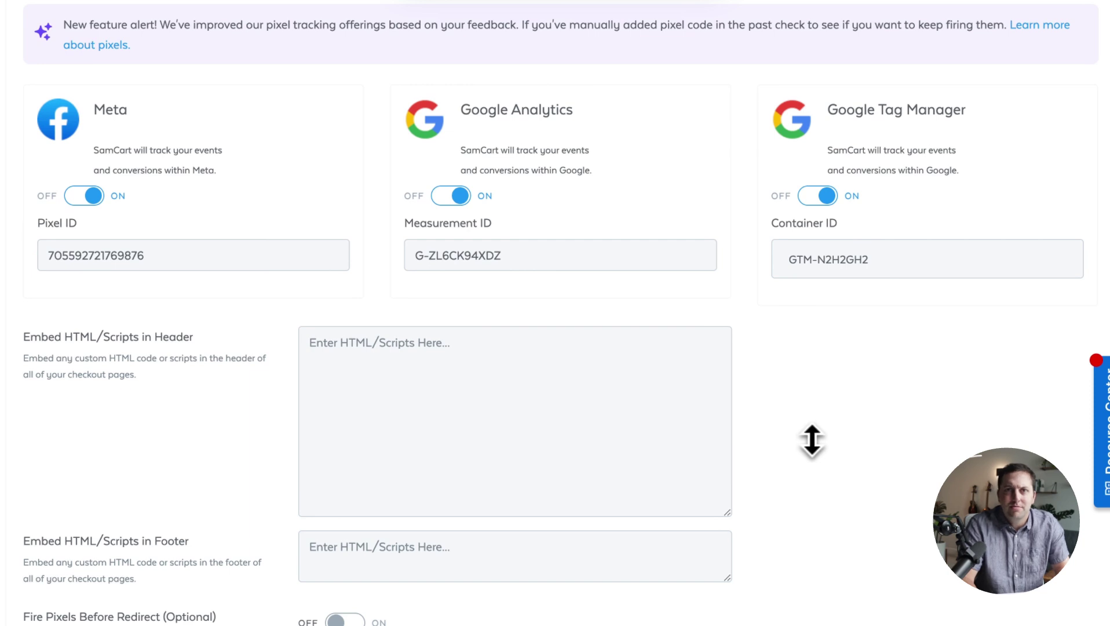
pyautogui.scroll(-2, 812, 441)
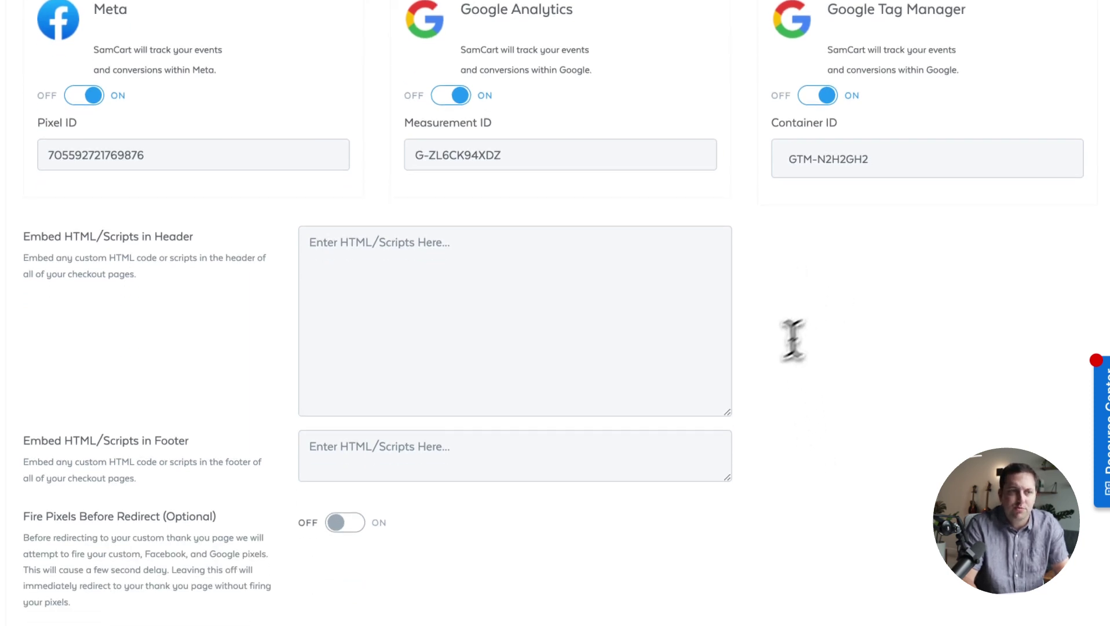
pyautogui.click(620, 333)
pyautogui.click(527, 463)
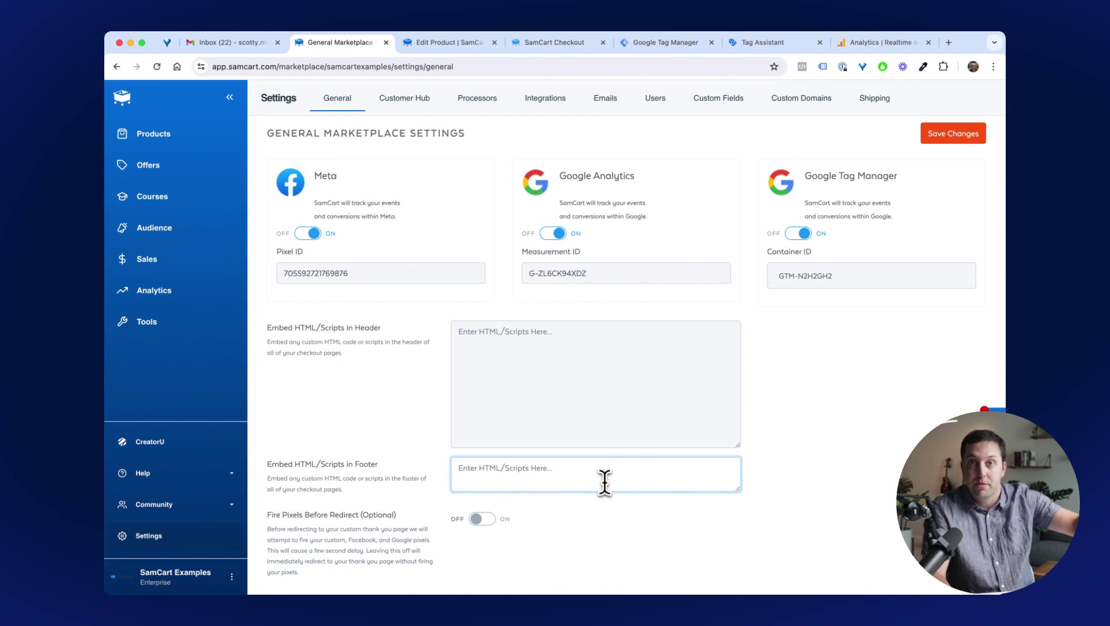
# Recheck the Measurement ID and Container ID fields, then go to the test product's edit page.
pyautogui.click(612, 280)
pyautogui.click(768, 275)
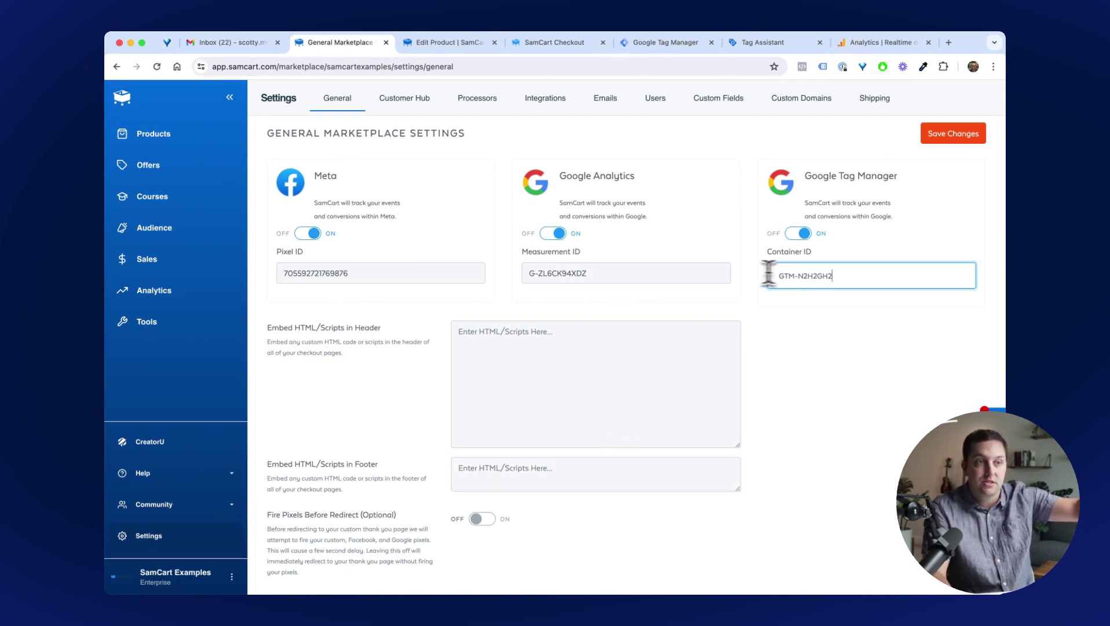
pyautogui.click(709, 273)
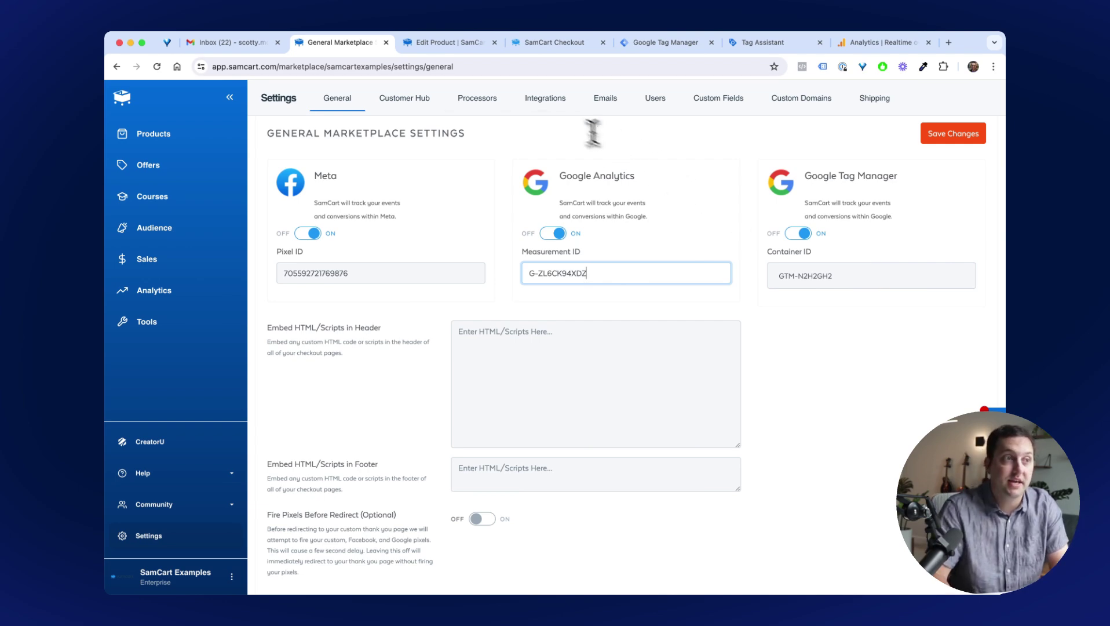
pyautogui.click(449, 44)
pyautogui.scroll(5, 649, 240)
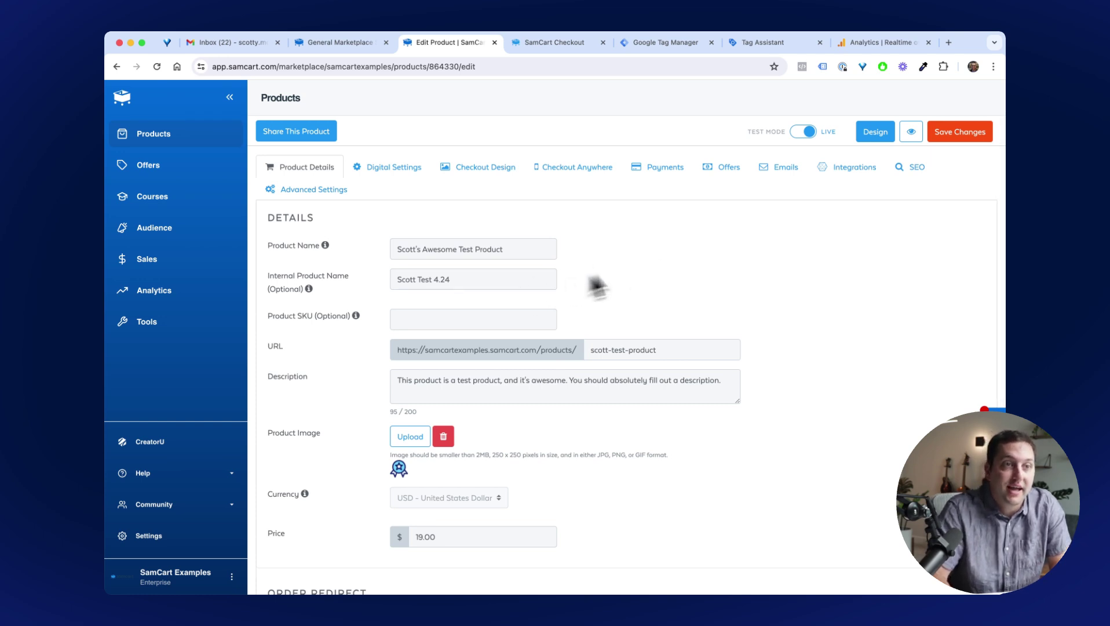
# Copy the test product's checkout page URL and show its $19.00 checkout page.
pyautogui.click(910, 132)
pyautogui.click(551, 67)
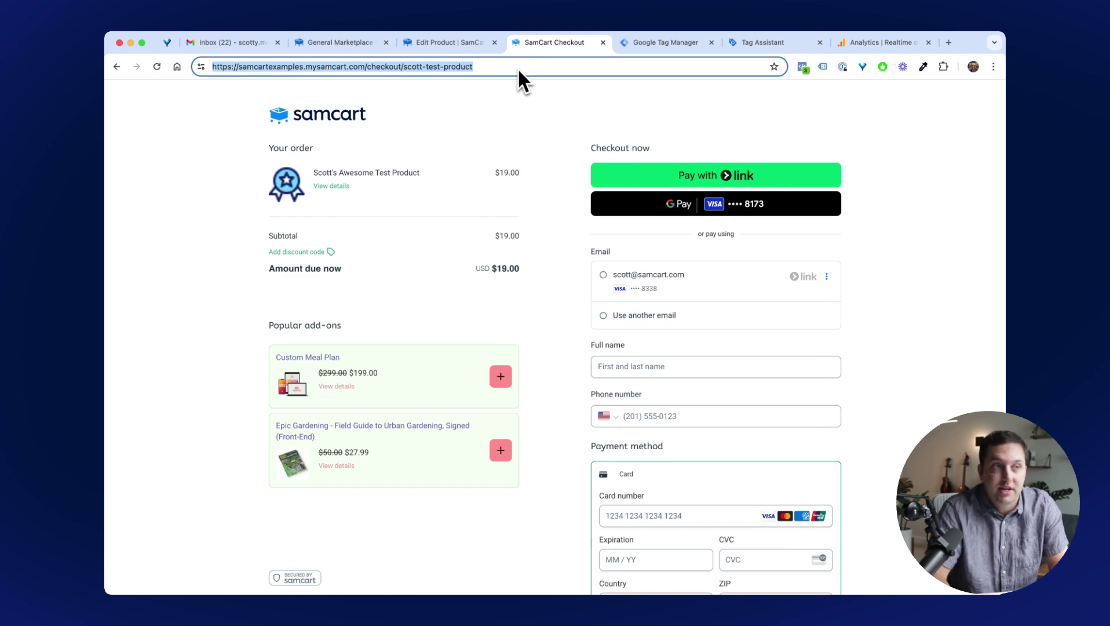
pyautogui.click(450, 43)
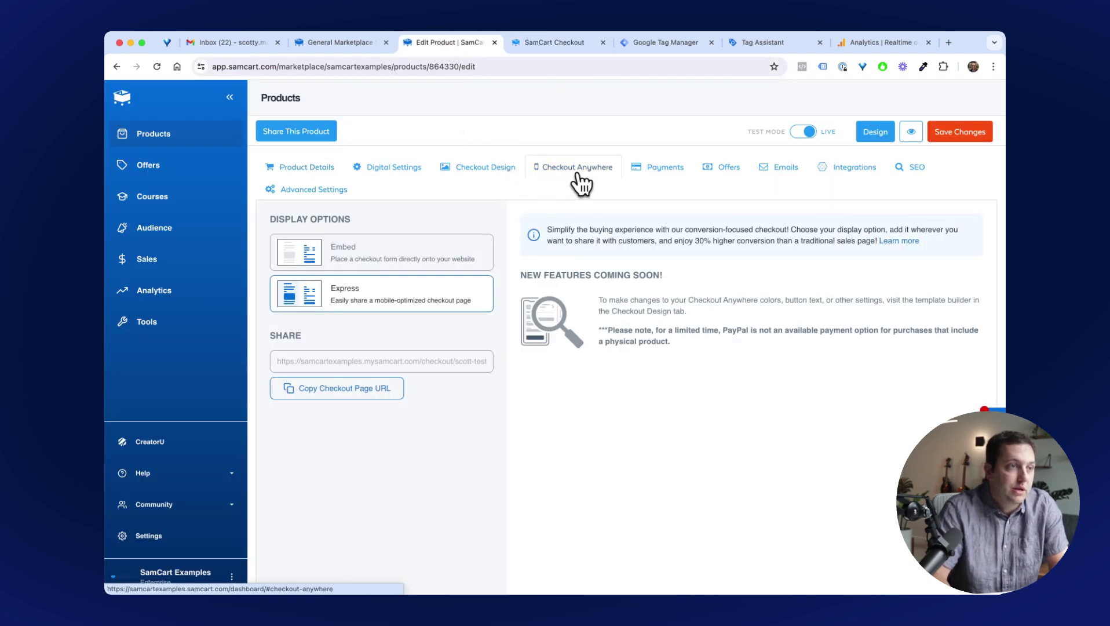
pyautogui.click(353, 389)
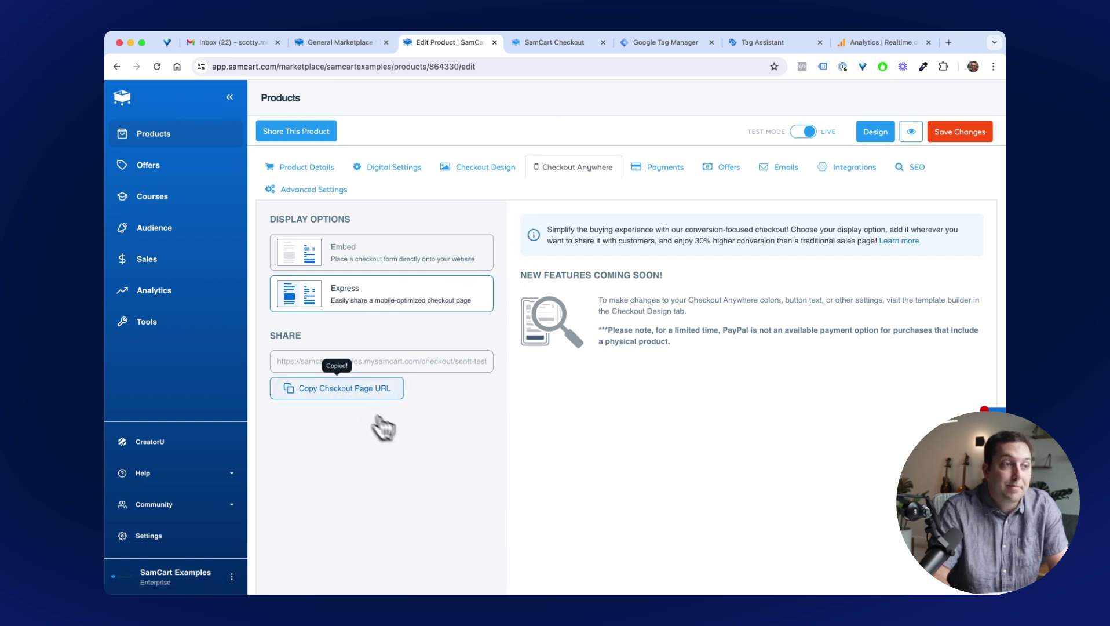
pyautogui.click(562, 42)
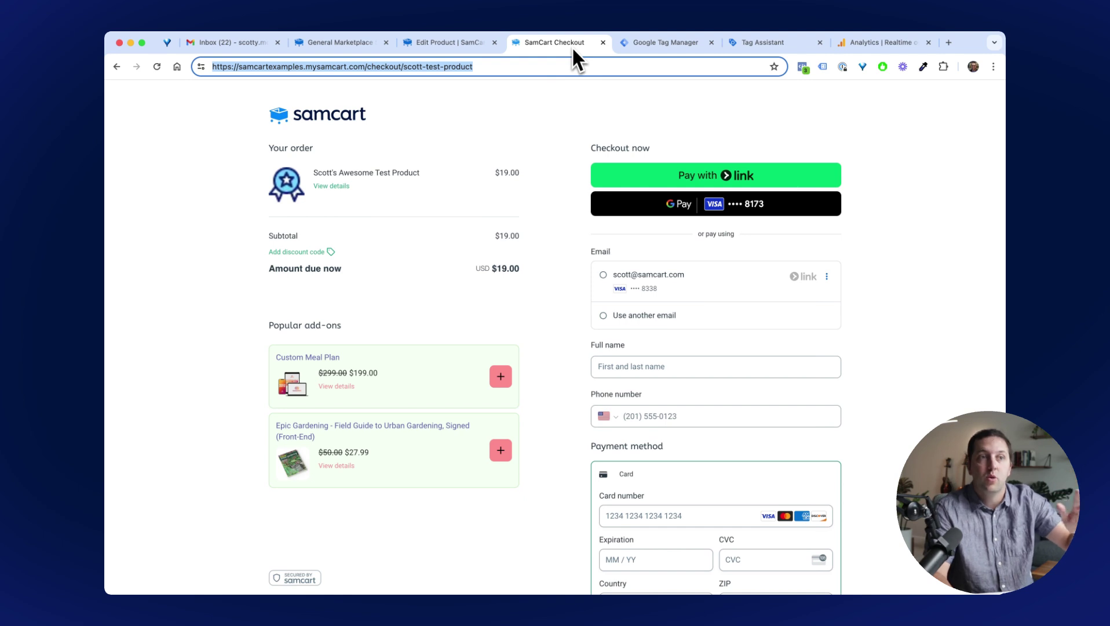
# Open the GTM-N2H2GH2 container workspace in Tag Manager and start Preview mode.
pyautogui.click(650, 47)
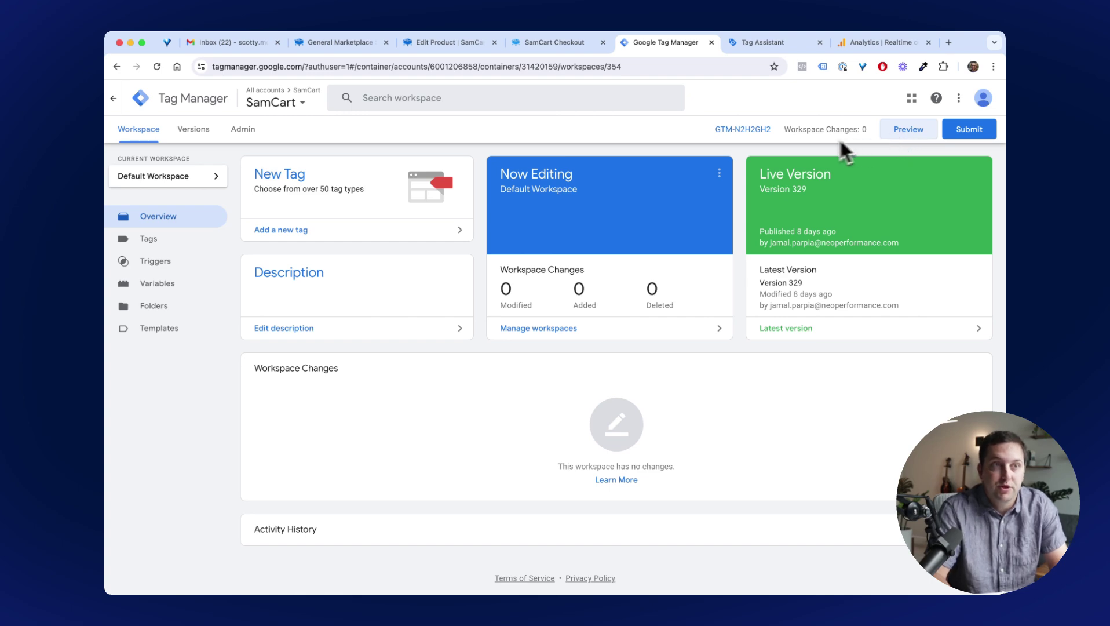
pyautogui.tripleClick(765, 138)
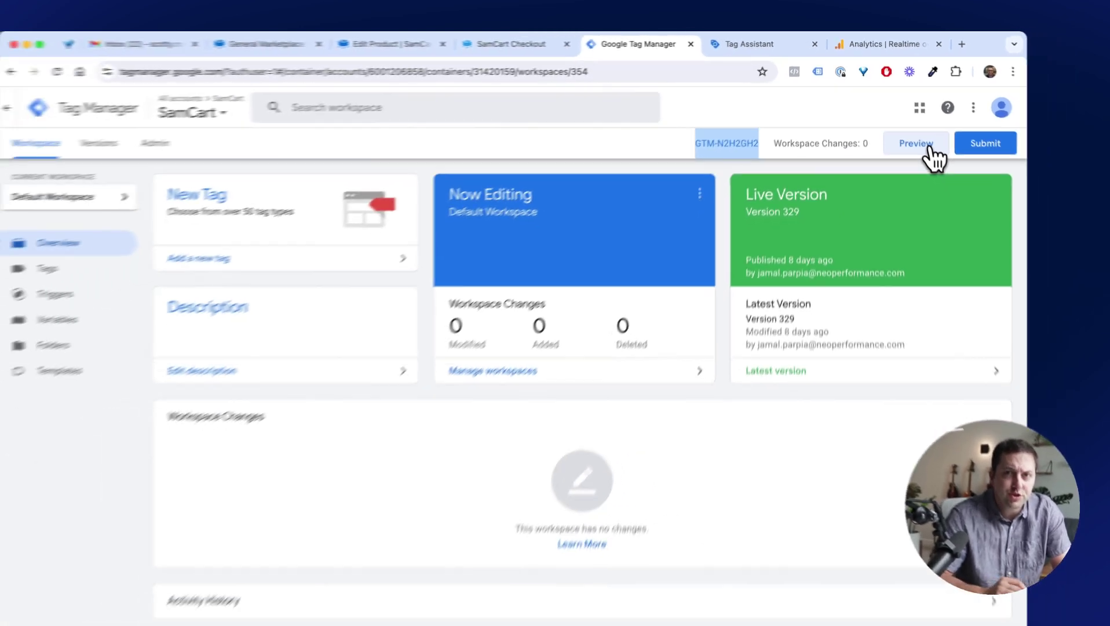
pyautogui.click(951, 182)
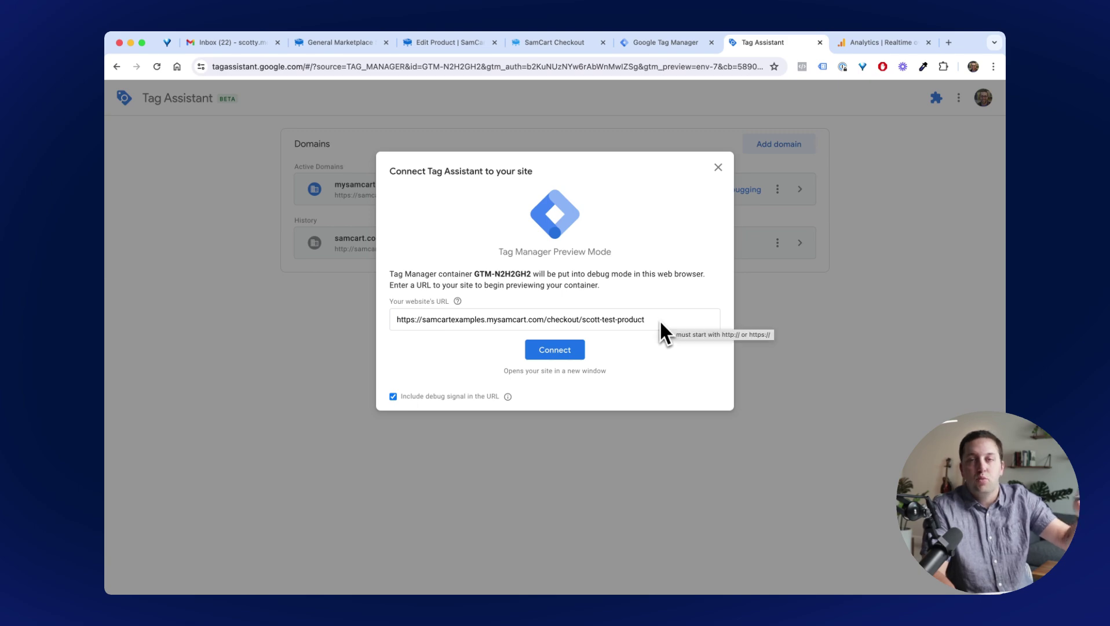
# Connect Tag Assistant to the pasted checkout URL, stopping the old mysamcart.com session and reopening it.
pyautogui.click(717, 167)
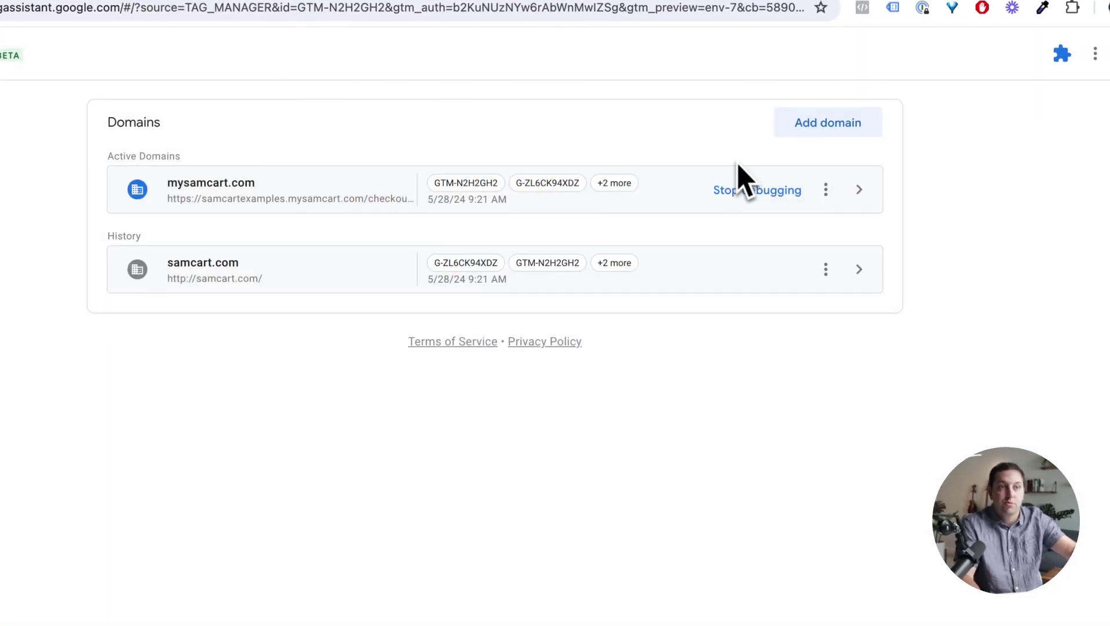
pyautogui.click(826, 138)
pyautogui.click(483, 384)
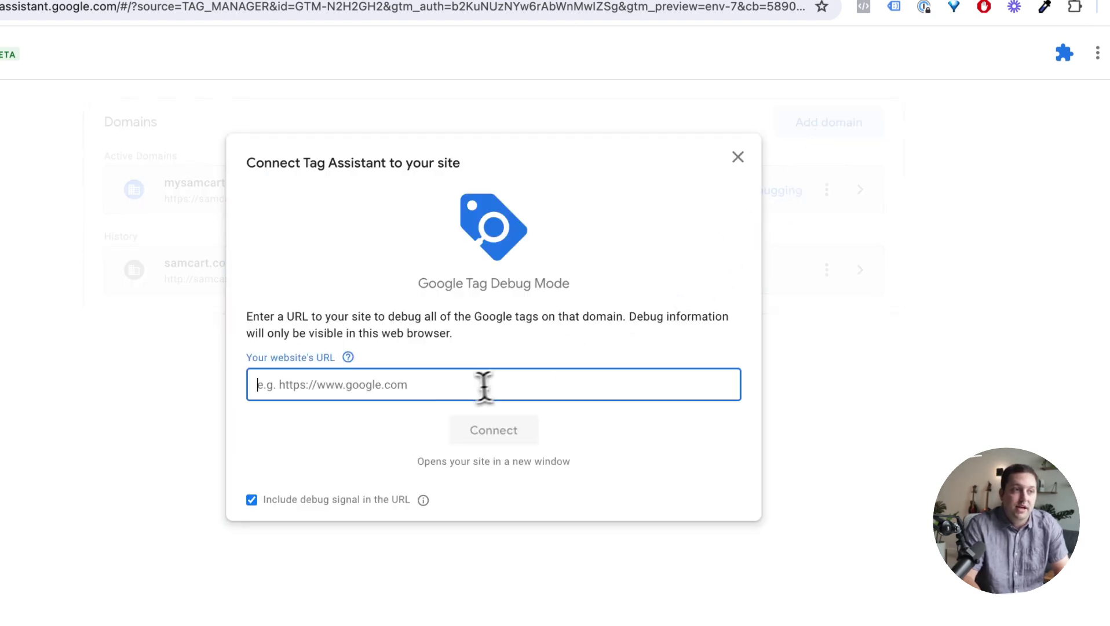
pyautogui.hotkey('ctrl', 'v')
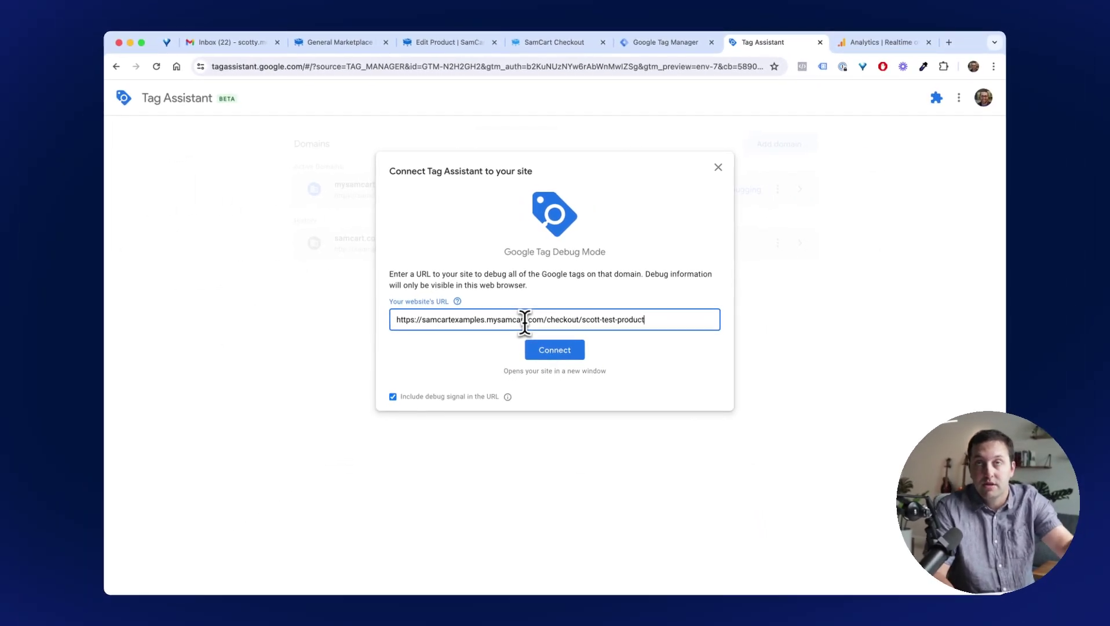
pyautogui.click(718, 167)
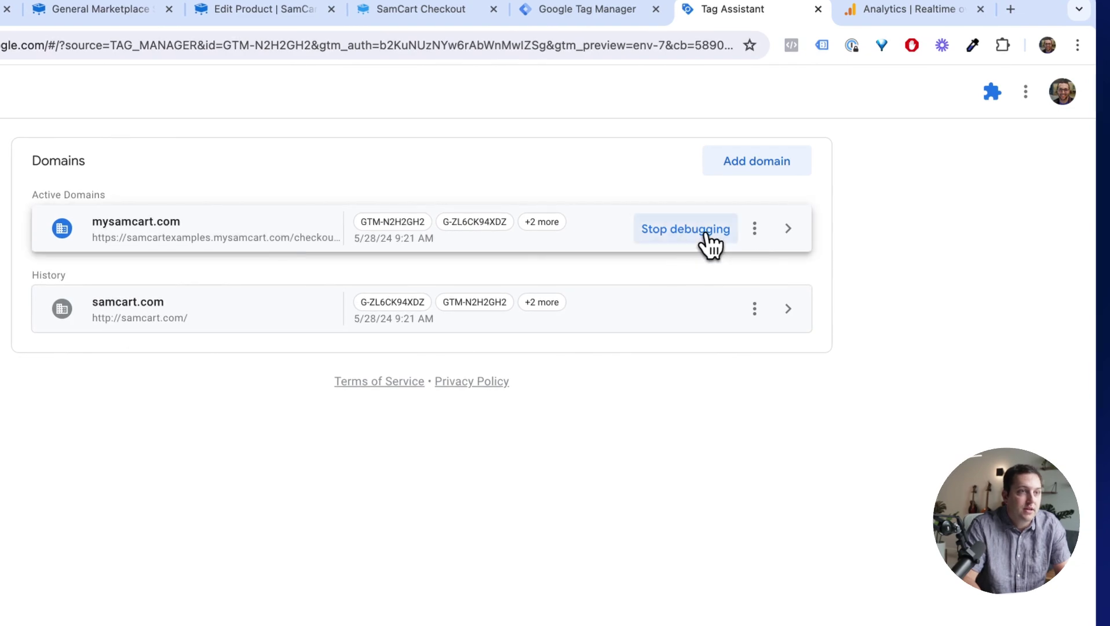
pyautogui.click(702, 234)
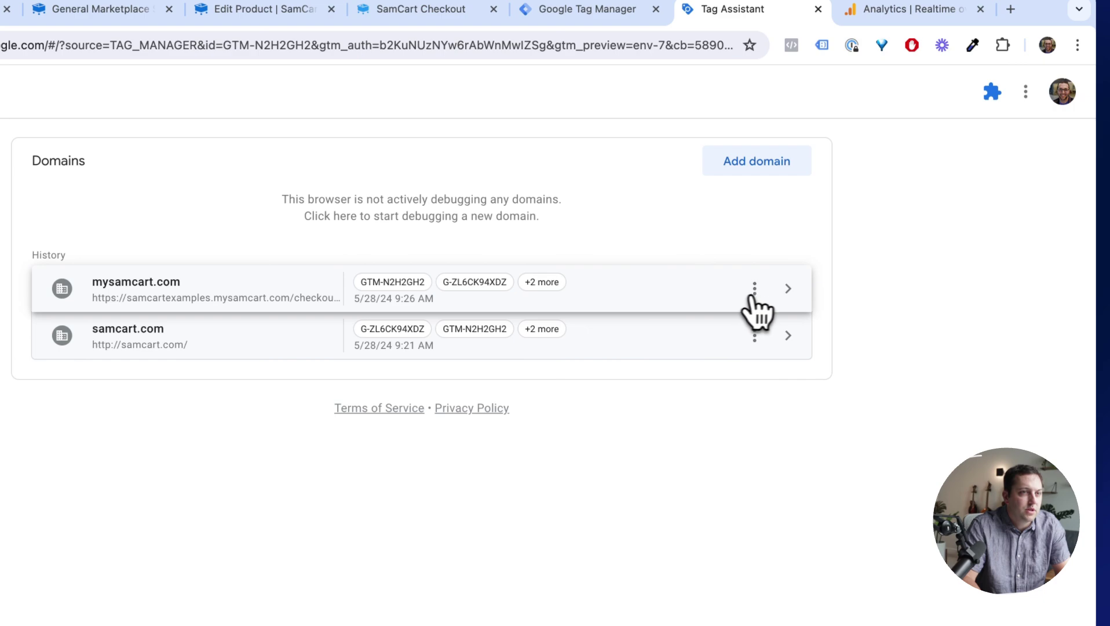
pyautogui.click(790, 293)
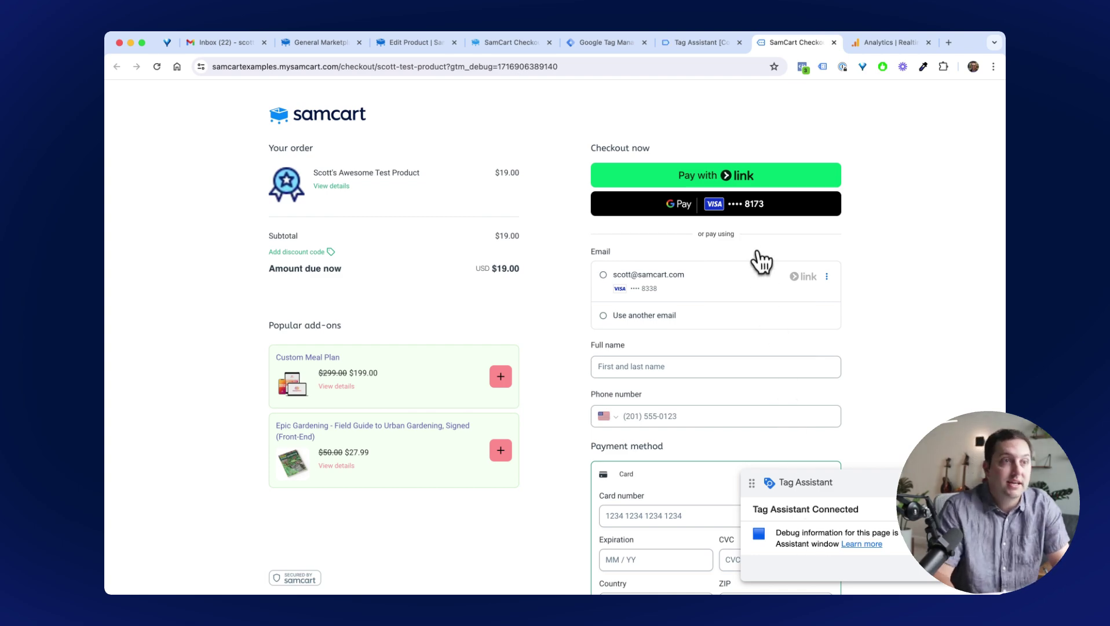
# Confirm the Tag Assistant connection to see the tags fired for container GTM-N2H2GH2.
pyautogui.click(698, 44)
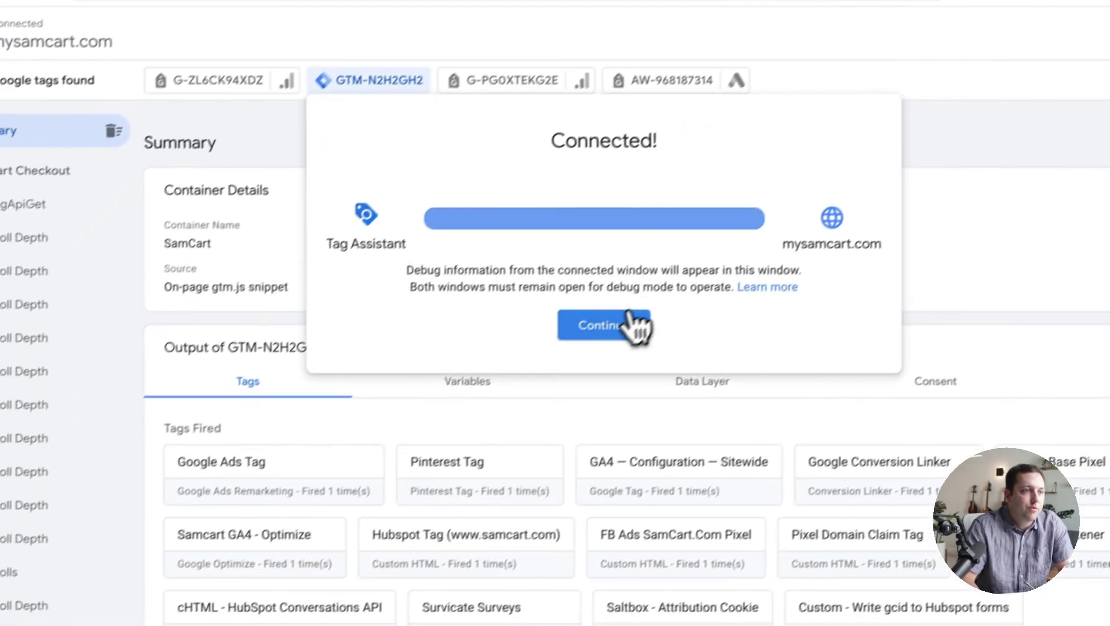
pyautogui.click(567, 325)
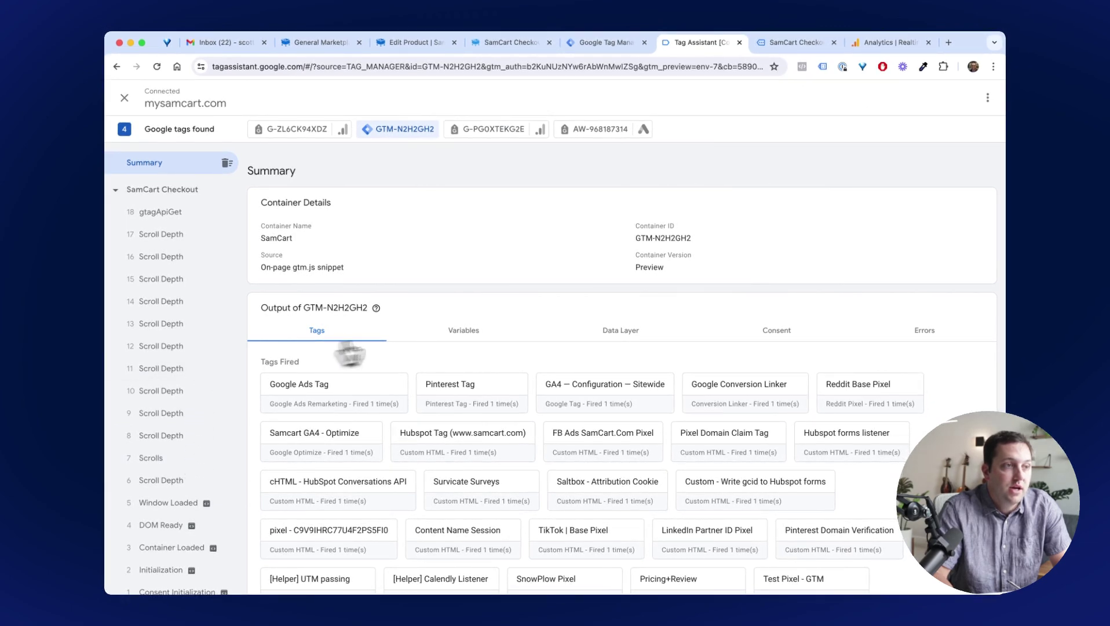
pyautogui.scroll(-3, 501, 267)
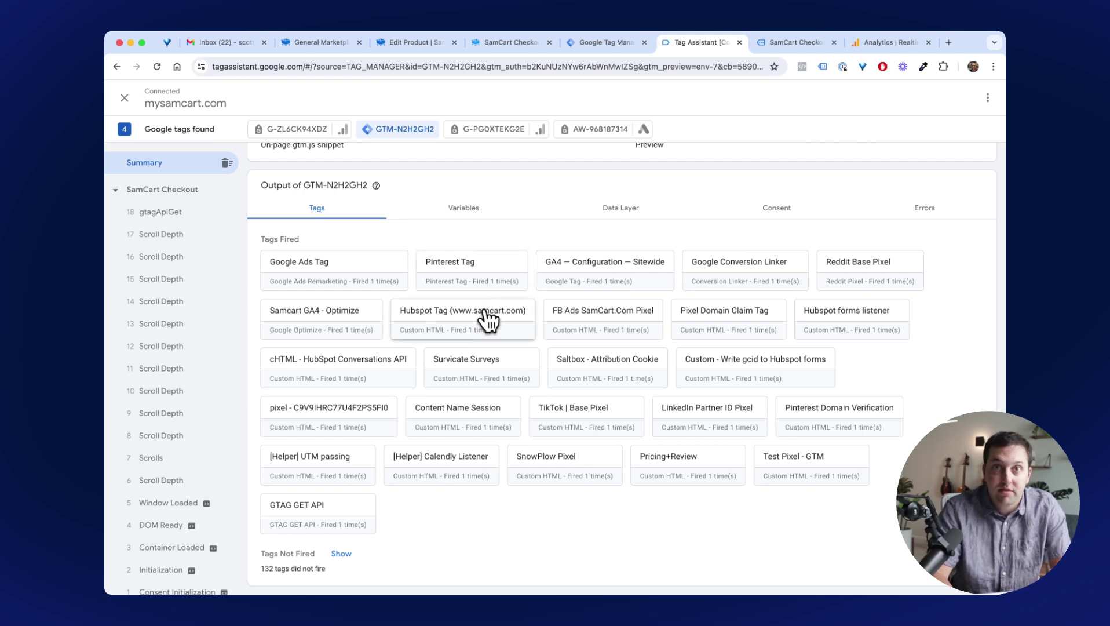
pyautogui.scroll(5, 490, 322)
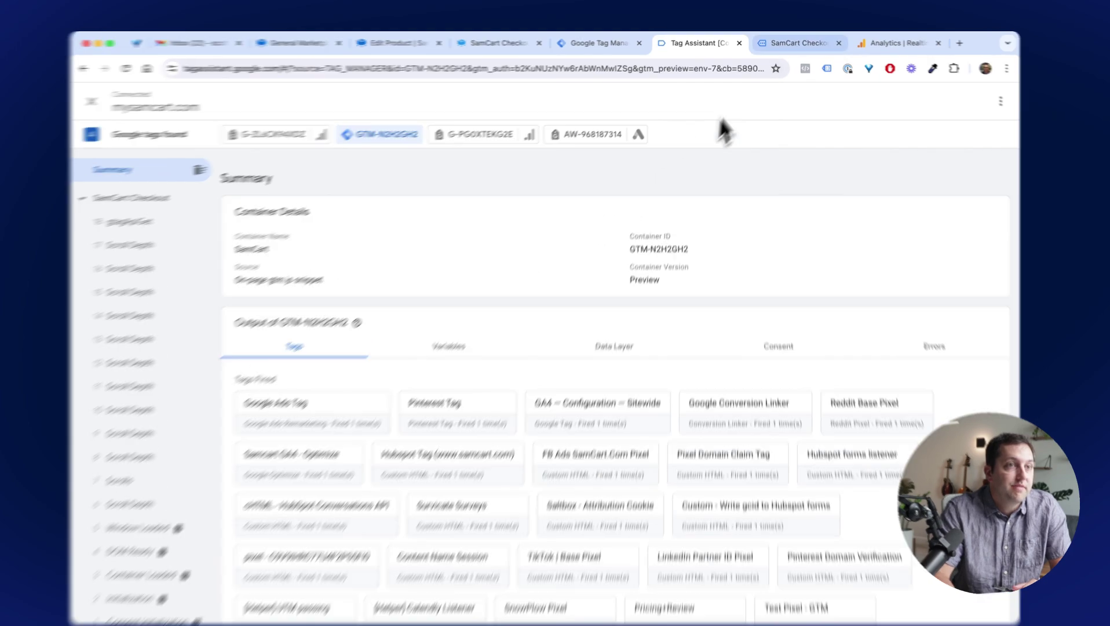
# Add the Epic Gardening field guide to the order, raising the total to $46.99, then check Tag Assistant.
pyautogui.click(776, 43)
pyautogui.scroll(-6, 577, 285)
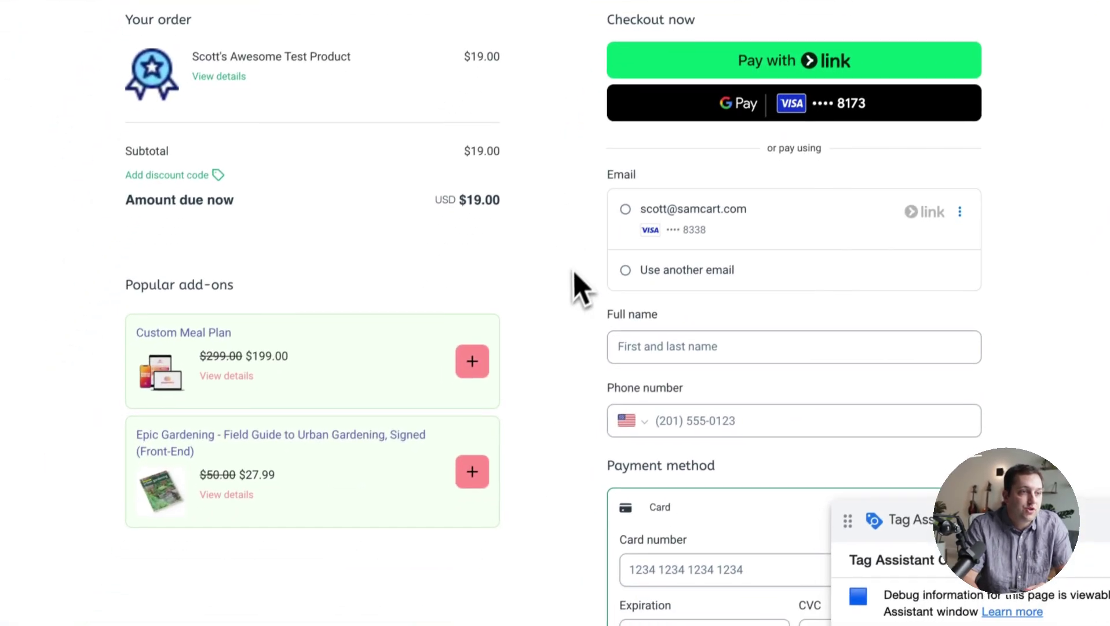
pyautogui.scroll(7, 570, 293)
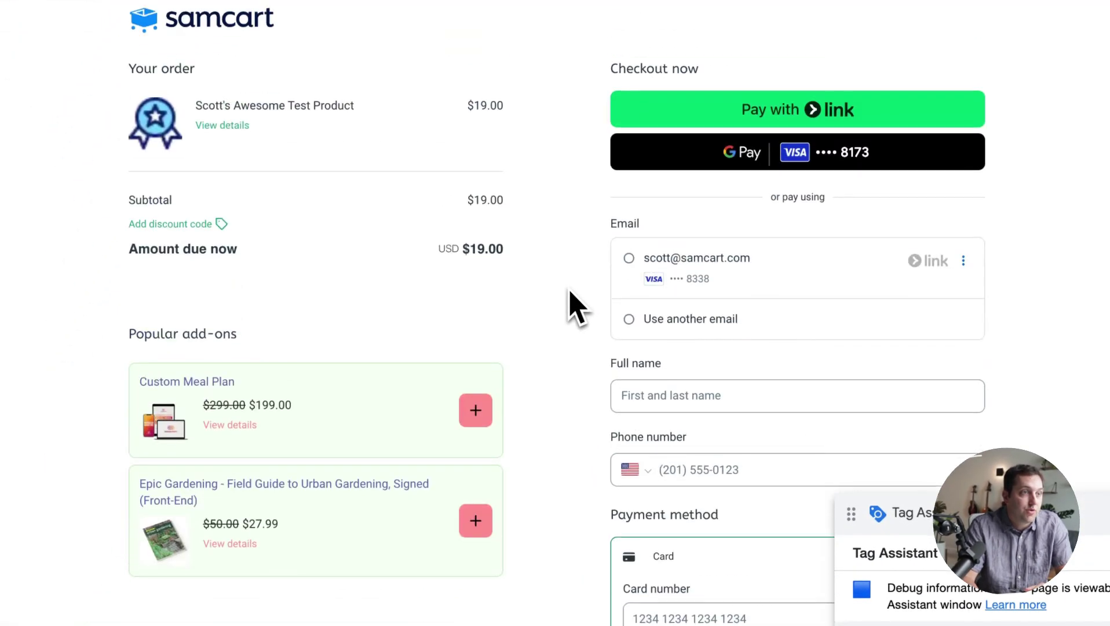
pyautogui.click(476, 465)
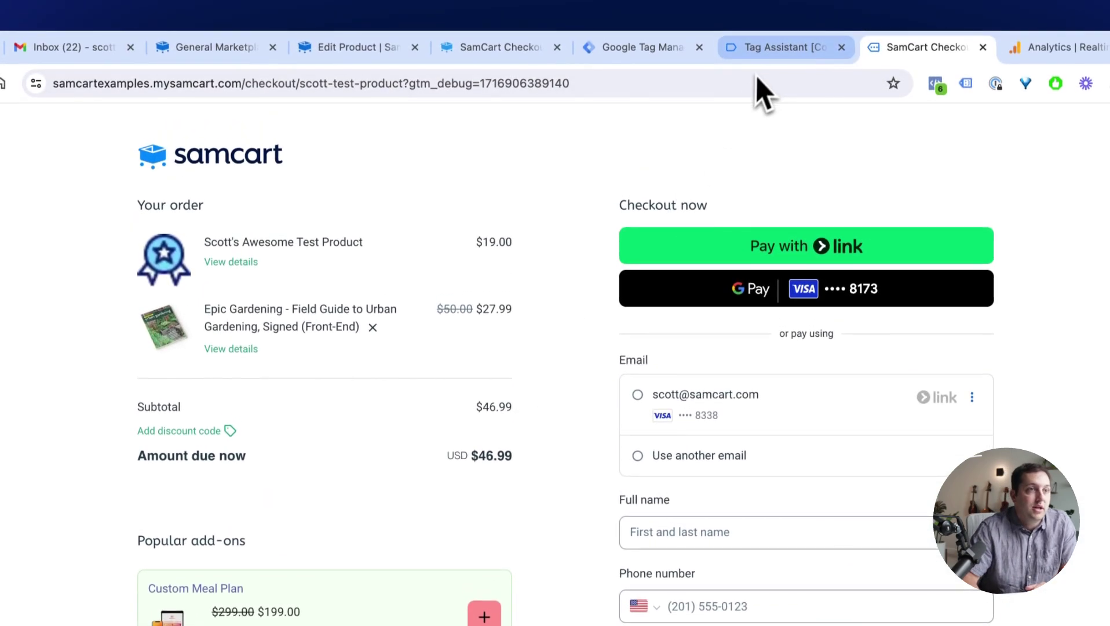
pyautogui.click(769, 59)
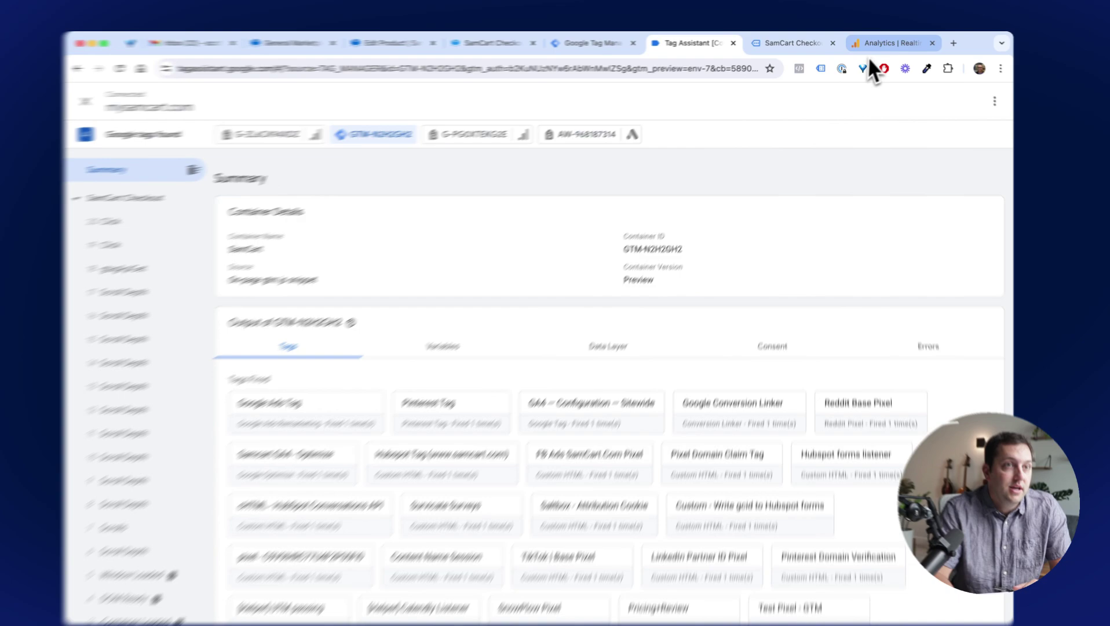
# Check GA4 Realtime: 2 users in the last 30 minutes and 1 in the last 5.
pyautogui.click(888, 42)
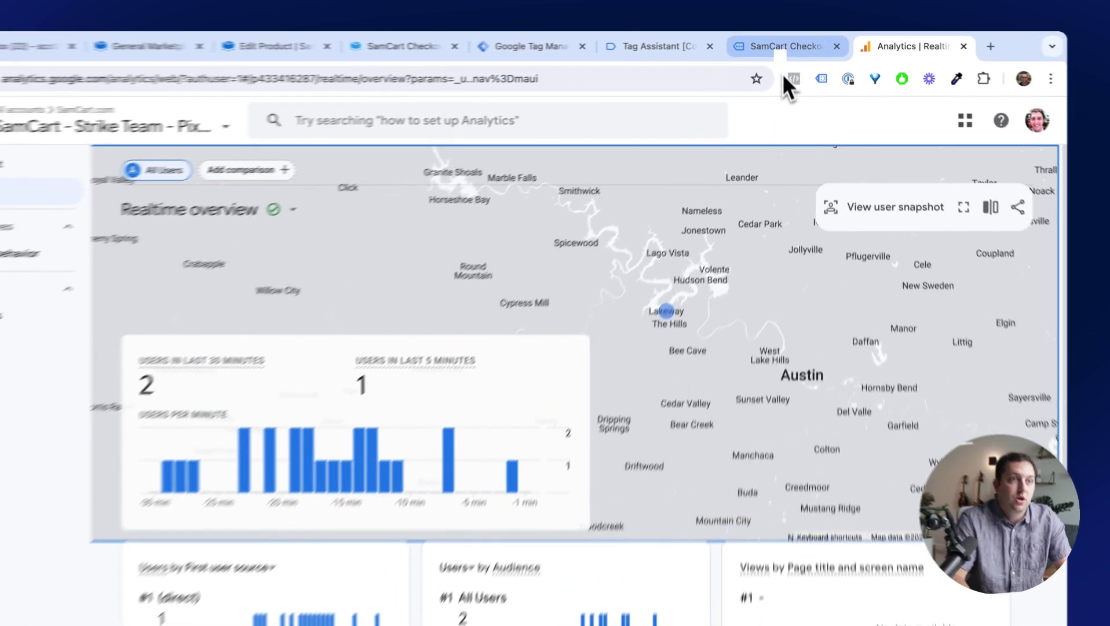
# Fill checkout with the saved email, the buyer's full name and phone, and submit the $46.99 order.
pyautogui.click(791, 44)
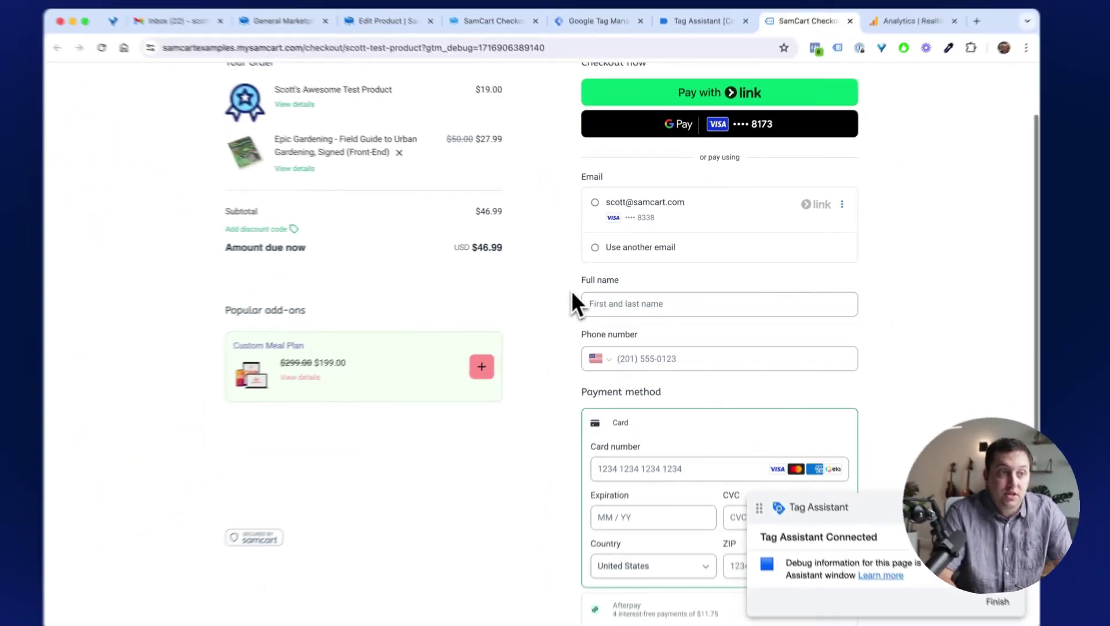
pyautogui.scroll(-2, 580, 286)
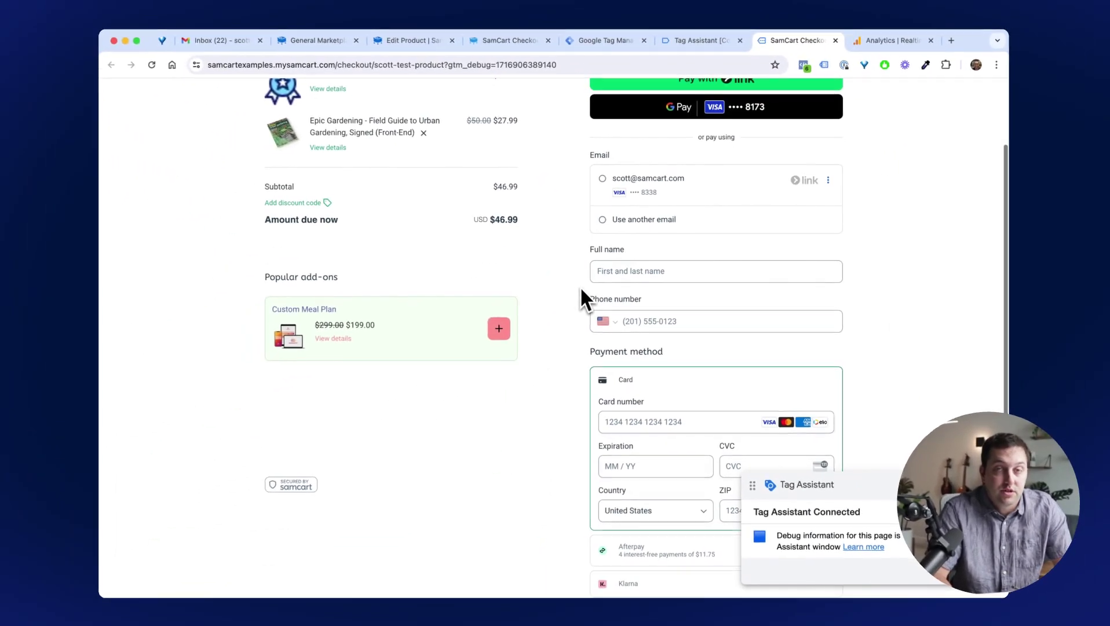
pyautogui.scroll(3, 582, 288)
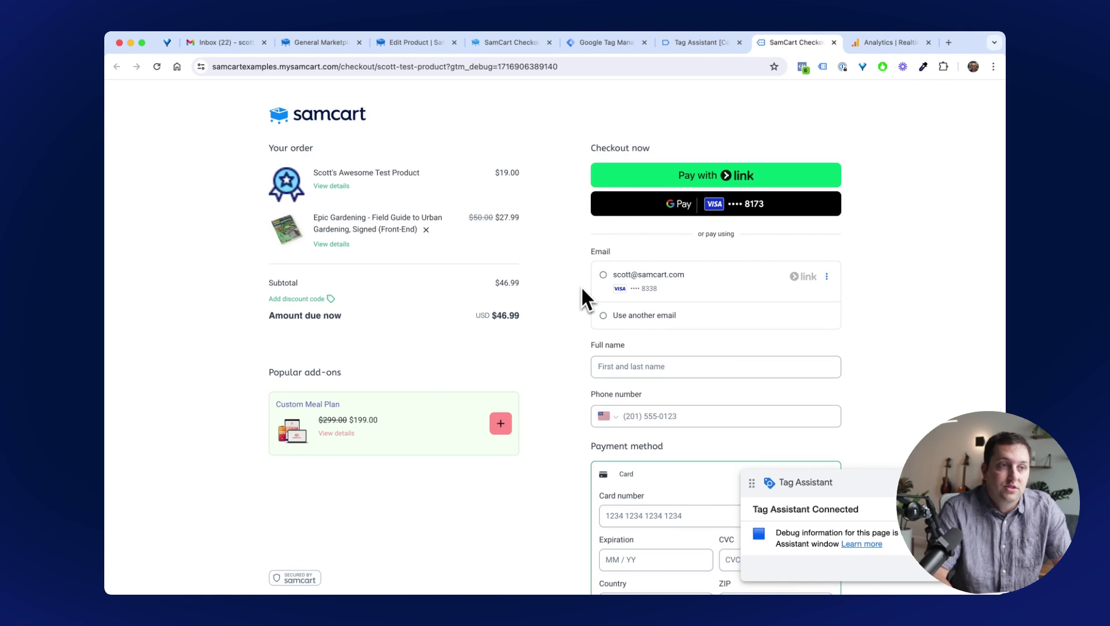
pyautogui.click(654, 366)
pyautogui.click(700, 290)
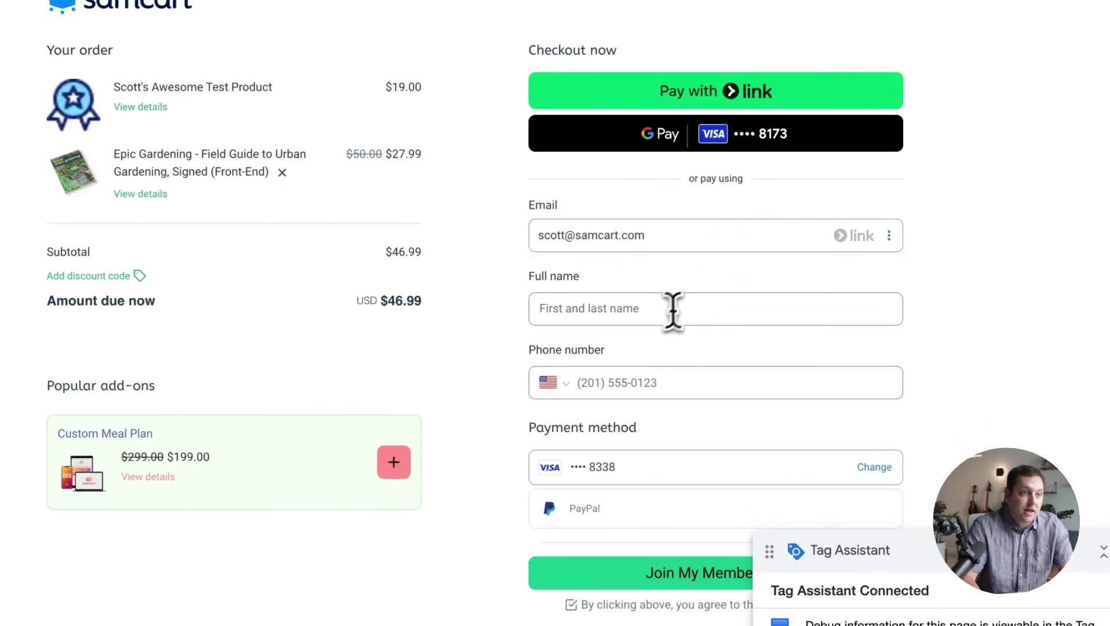
pyautogui.click(637, 309)
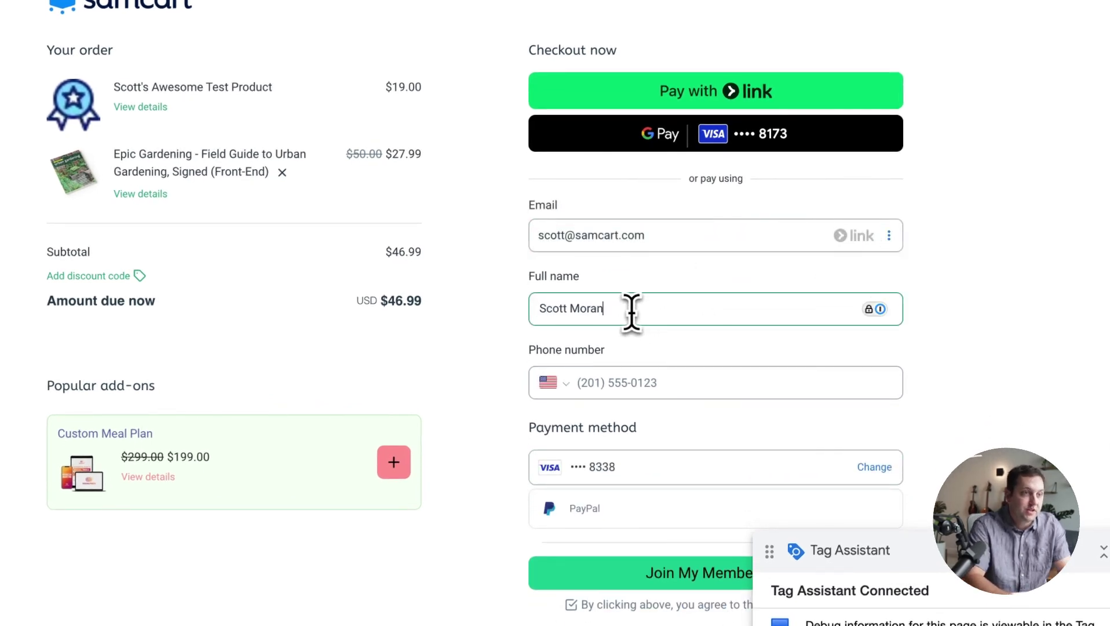
pyautogui.press('Tab')
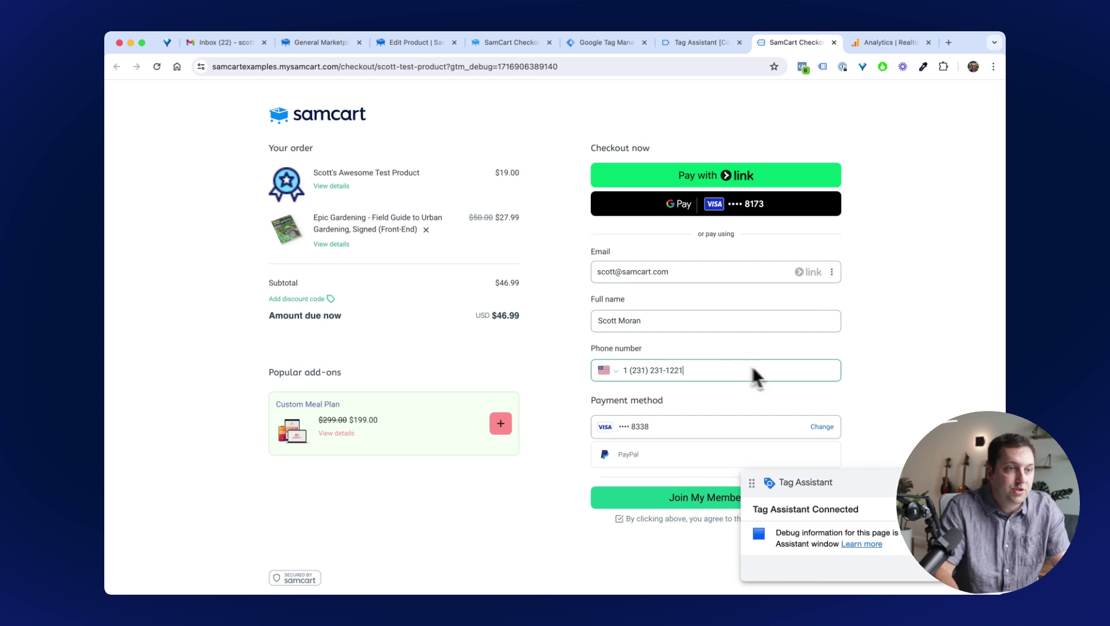
pyautogui.click(669, 499)
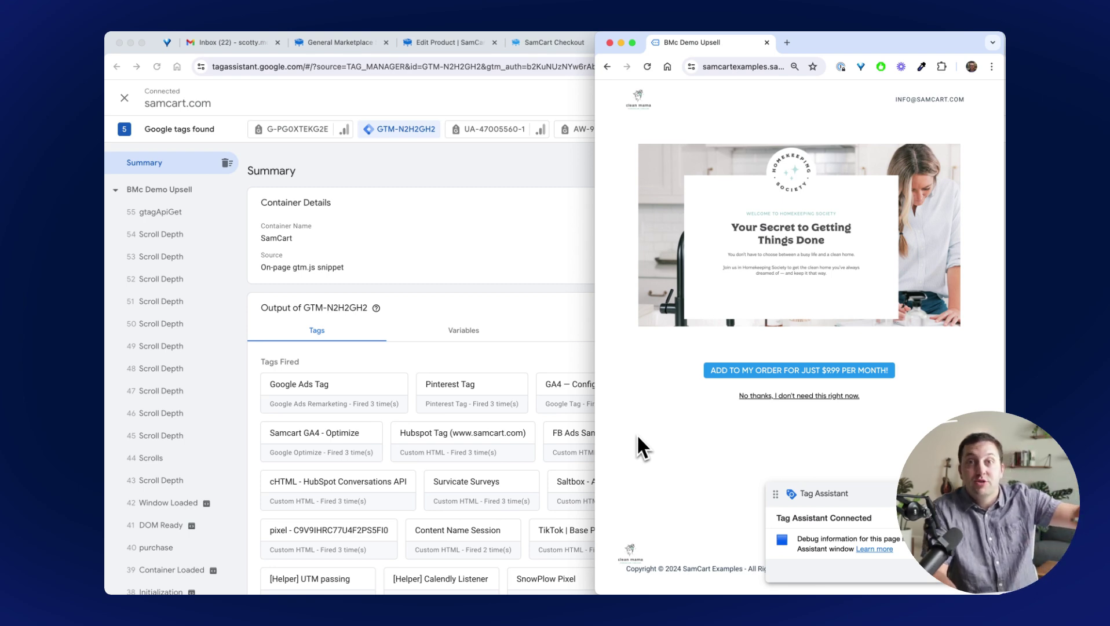
# Show the purchase event's data layer in Tag Assistant: 46.99 USD, with items priced 19 and 27.99.
pyautogui.click(202, 452)
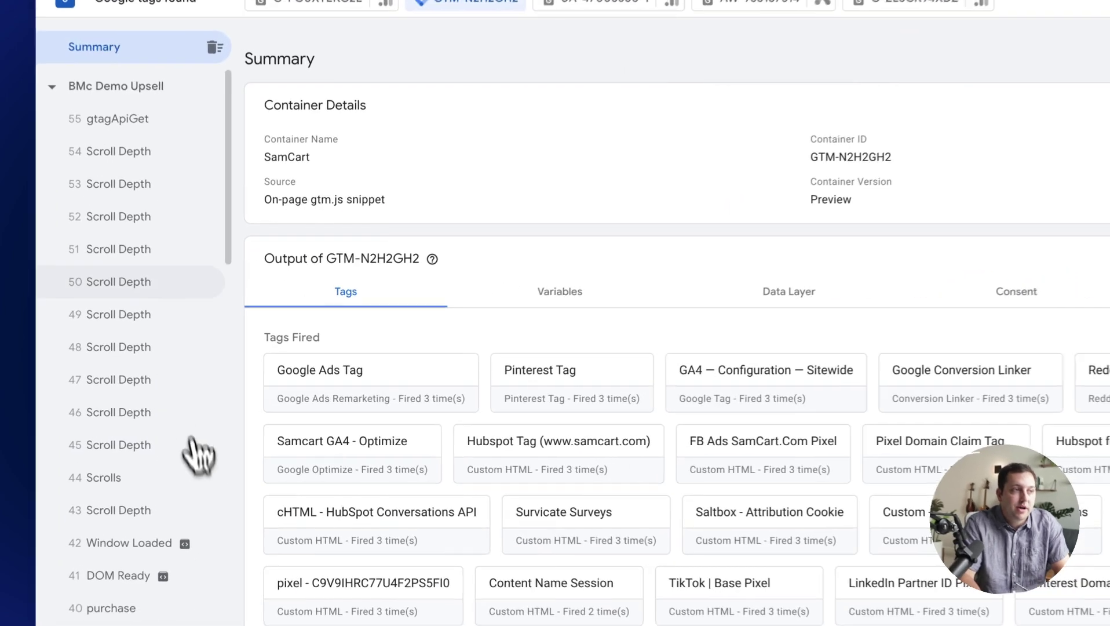
pyautogui.scroll(-3, 168, 405)
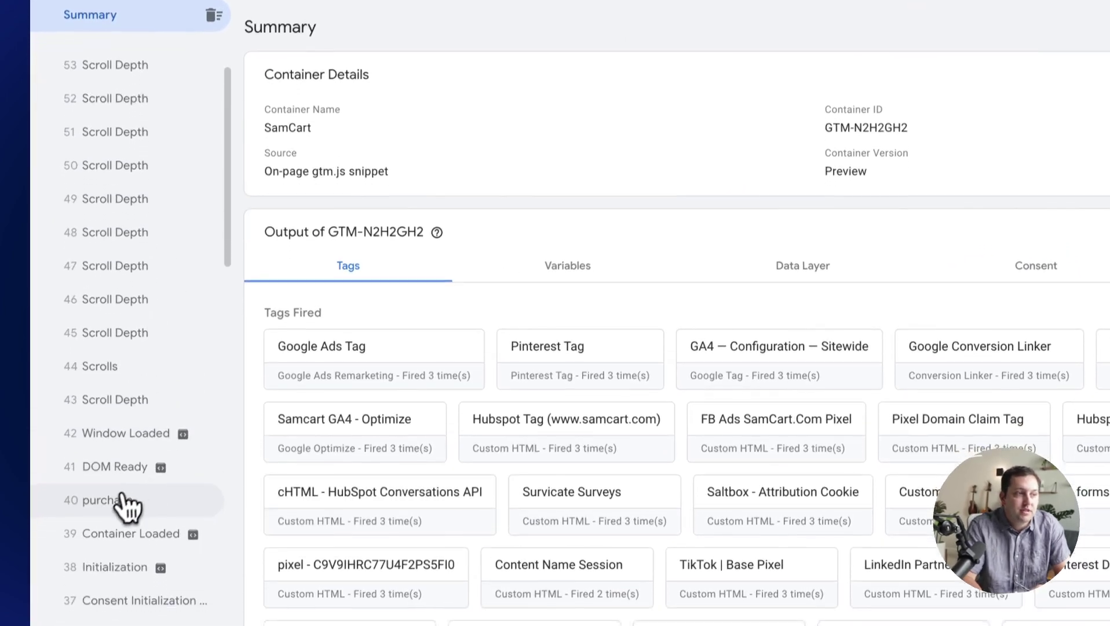
pyautogui.click(124, 505)
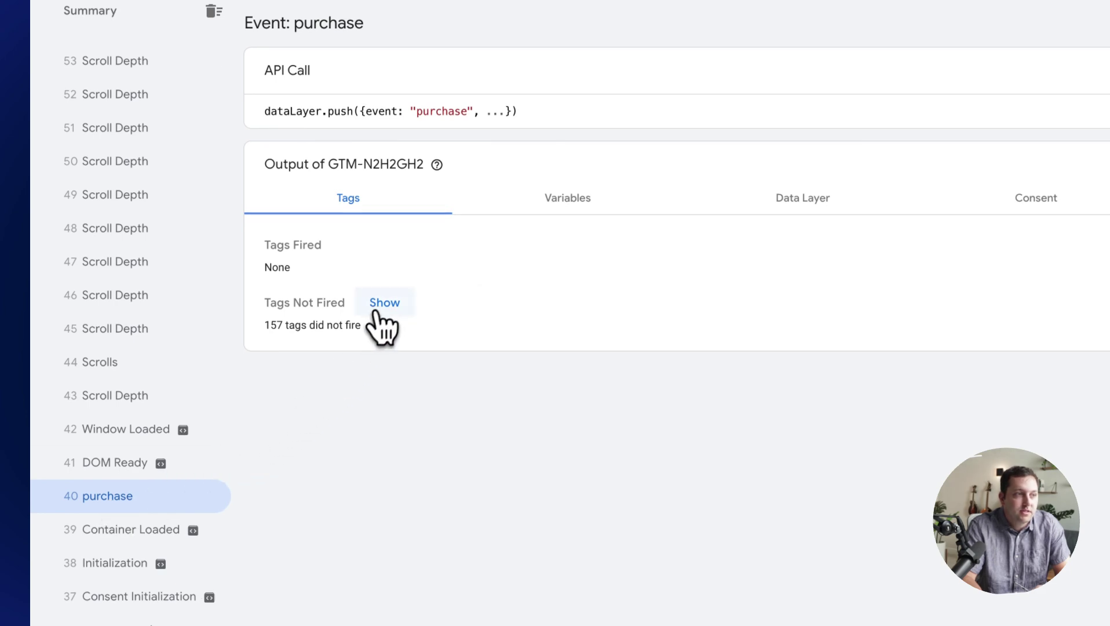
pyautogui.click(544, 214)
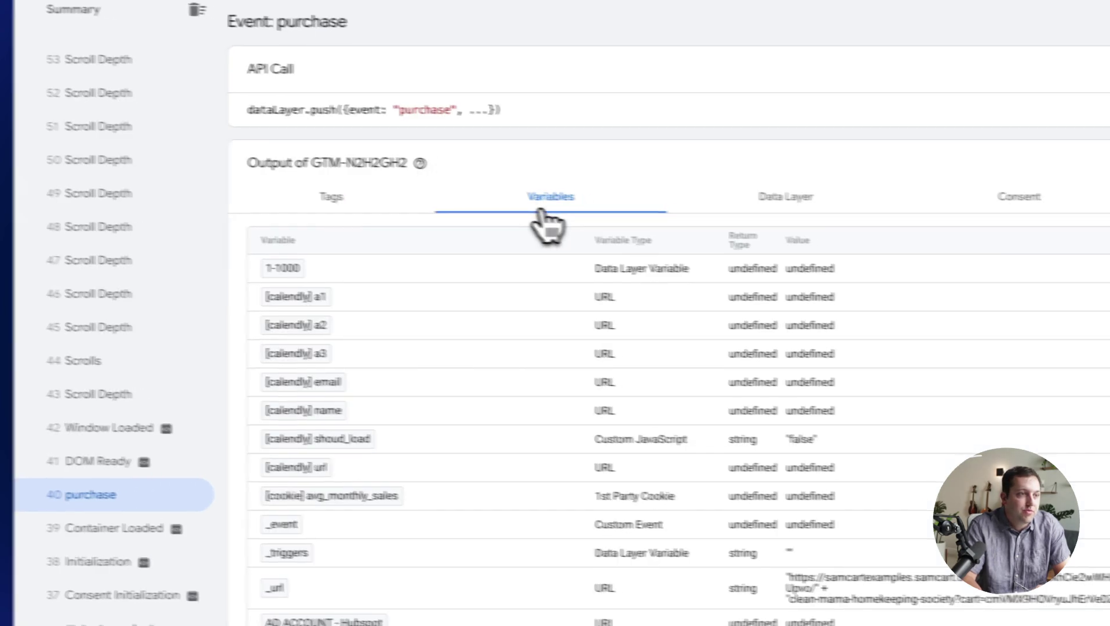
pyautogui.click(765, 203)
pyautogui.scroll(-3, 692, 320)
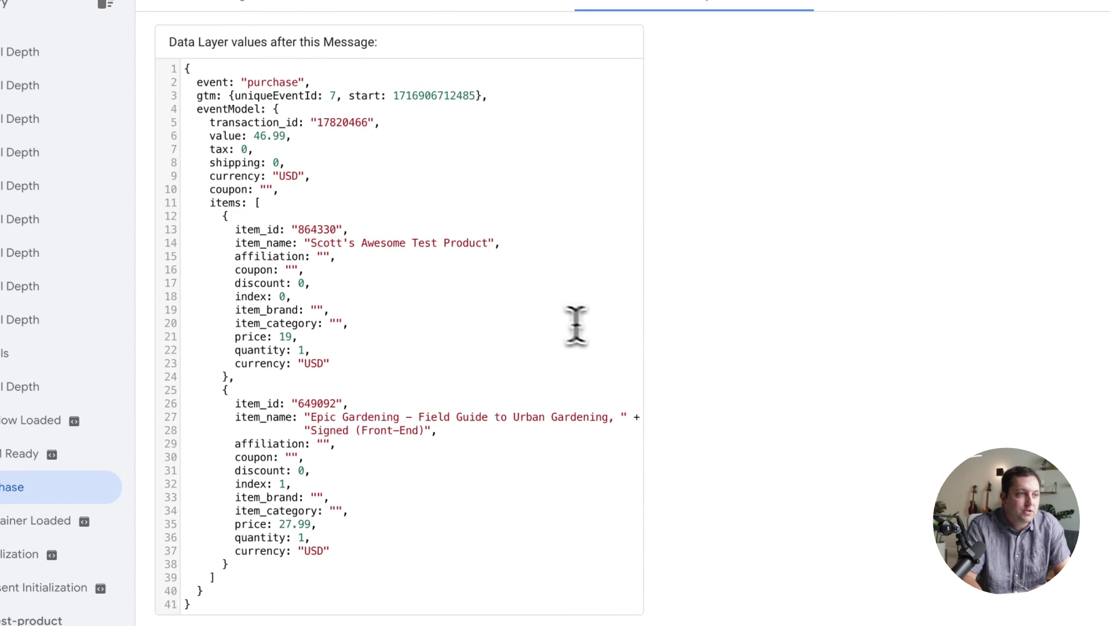
pyautogui.moveTo(304, 230); pyautogui.dragTo(450, 467)
pyautogui.click(449, 467)
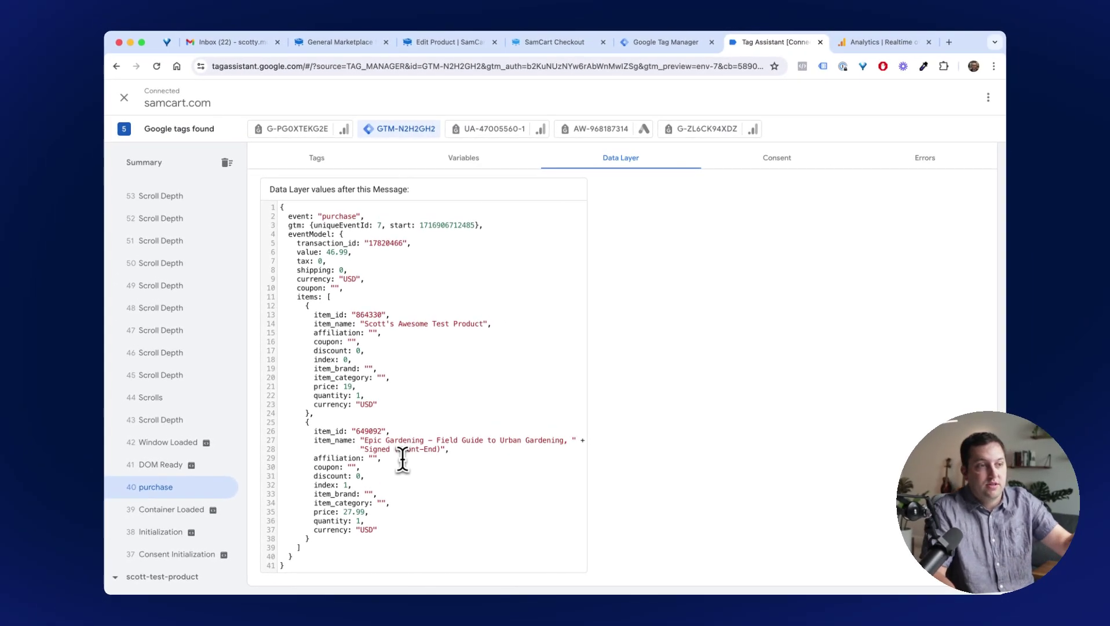
pyautogui.scroll(3, 542, 396)
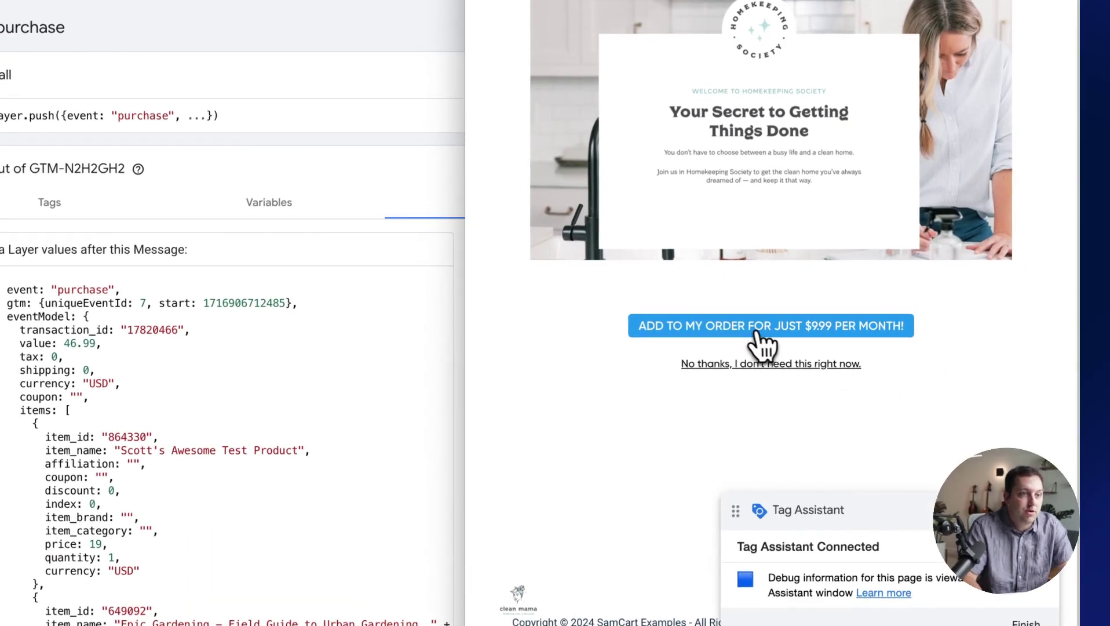
# Accept the Clean Mama Homekeeping Society upsell and verify its 9.99 purchase event in Tag Assistant.
pyautogui.click(750, 330)
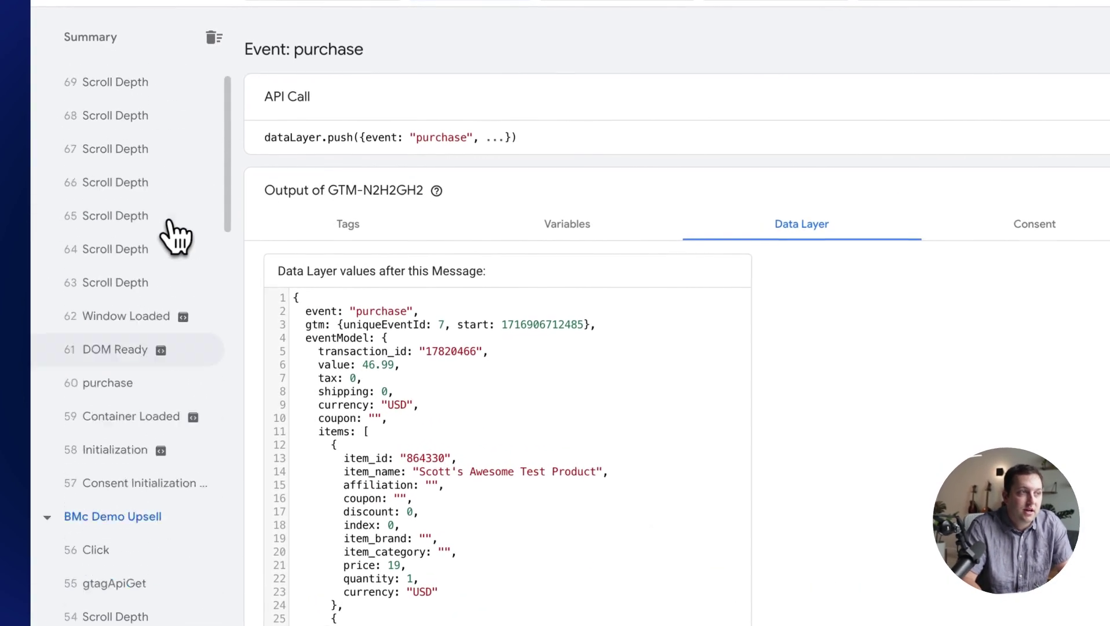
pyautogui.click(148, 445)
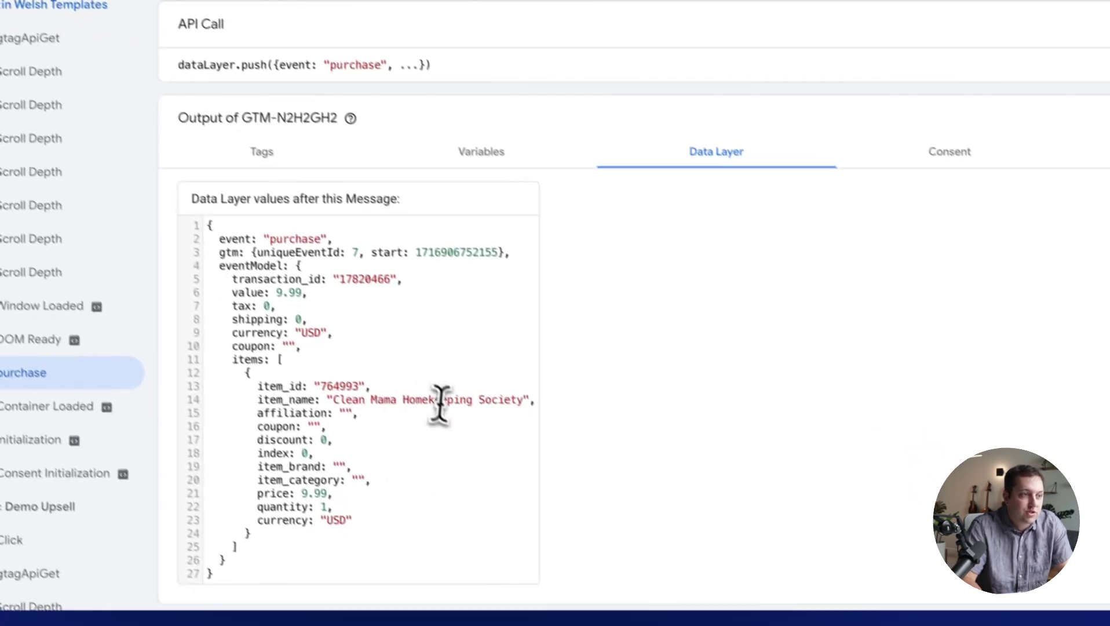
pyautogui.doubleClick(314, 494)
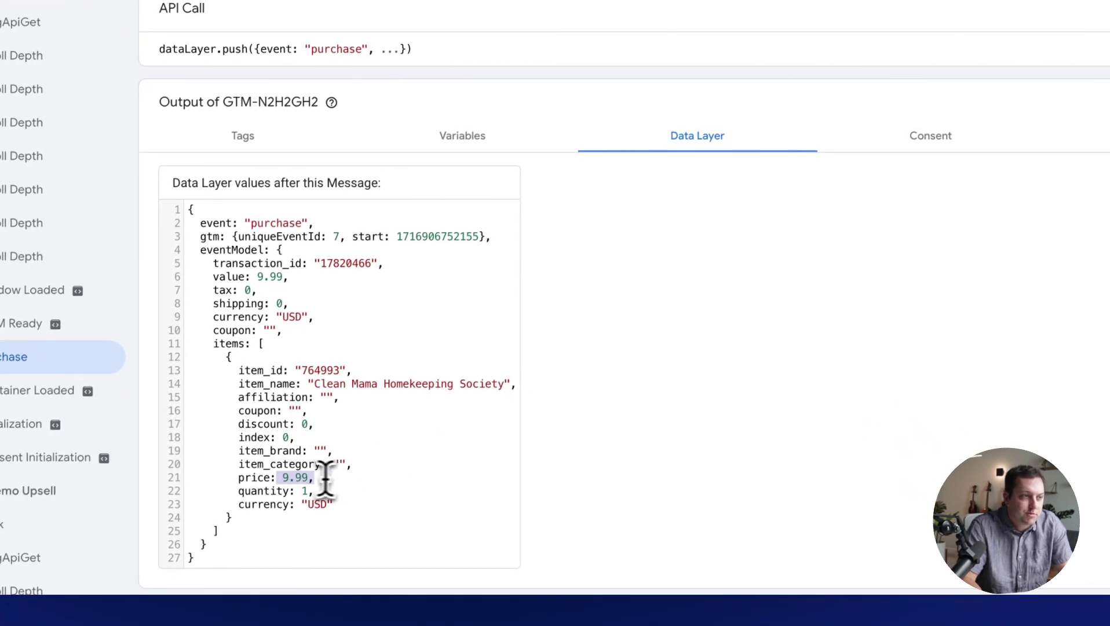
pyautogui.click(371, 497)
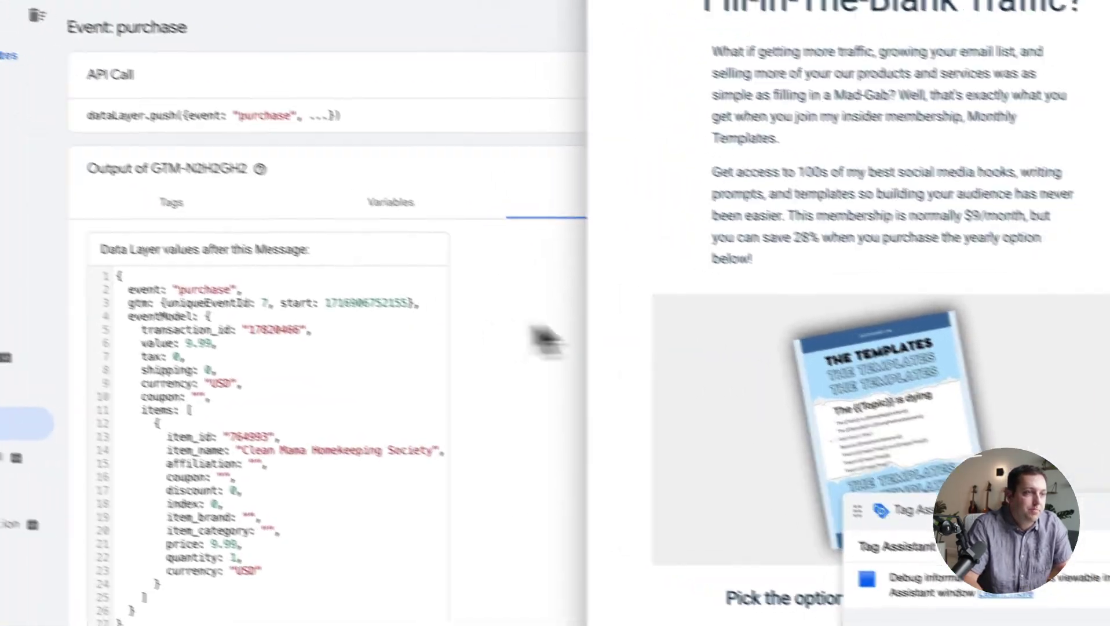
# Order the Monthly Templates upsell and check its 9 USD purchase event in Tag Assistant.
pyautogui.scroll(-5, 880, 302)
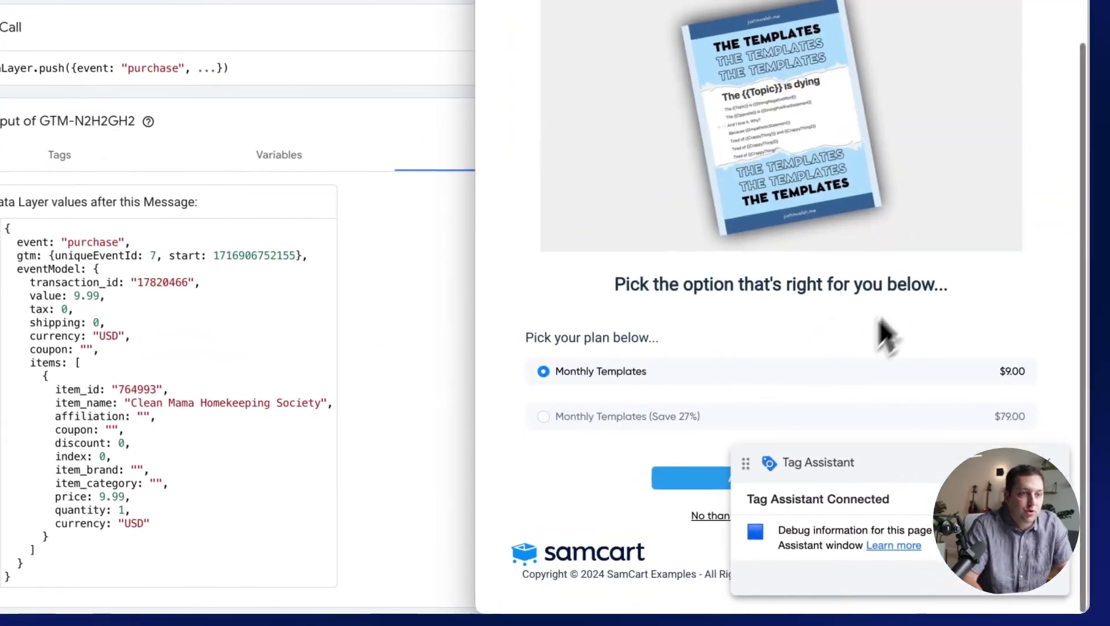
pyautogui.click(698, 478)
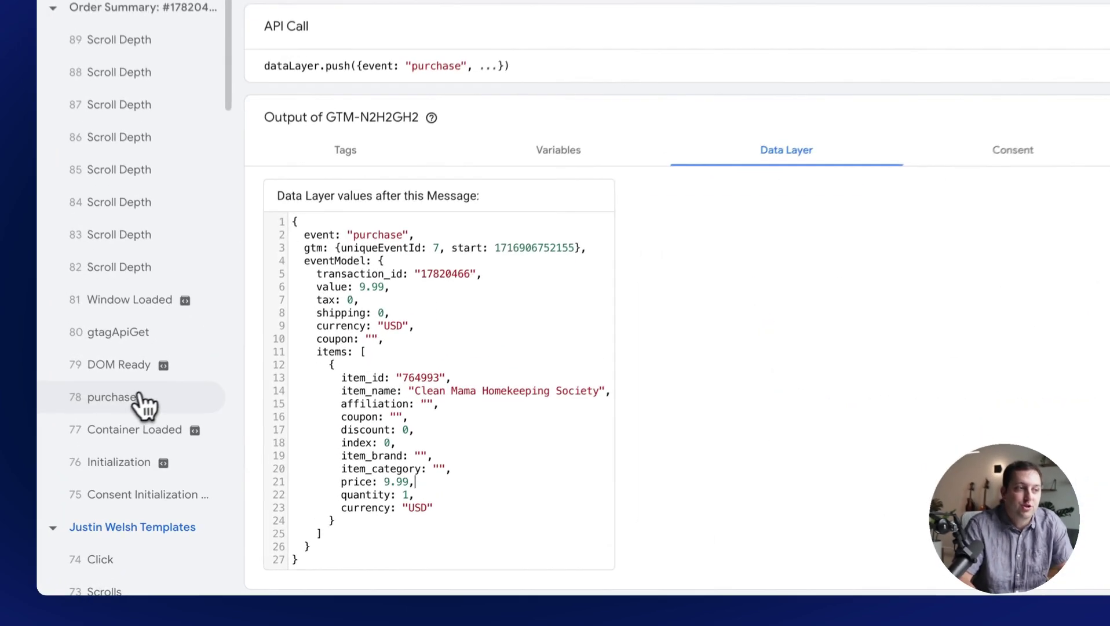
pyautogui.click(152, 458)
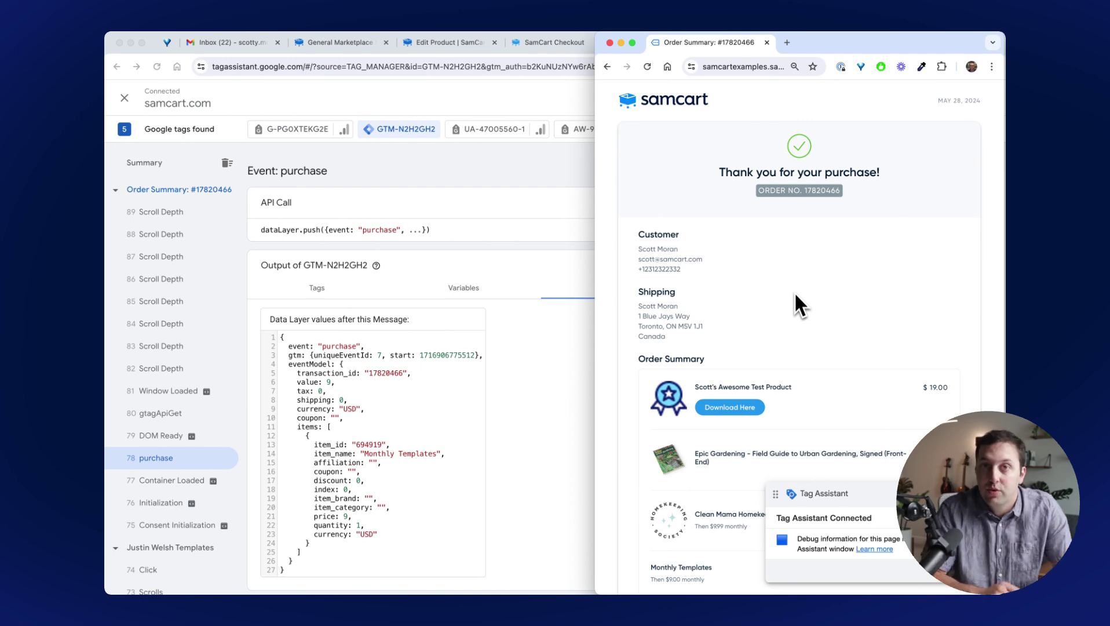
# Turn on Fire Pixels Before Redirect in SamCart's general marketplace settings, then return to Tag Assistant.
pyautogui.click(359, 44)
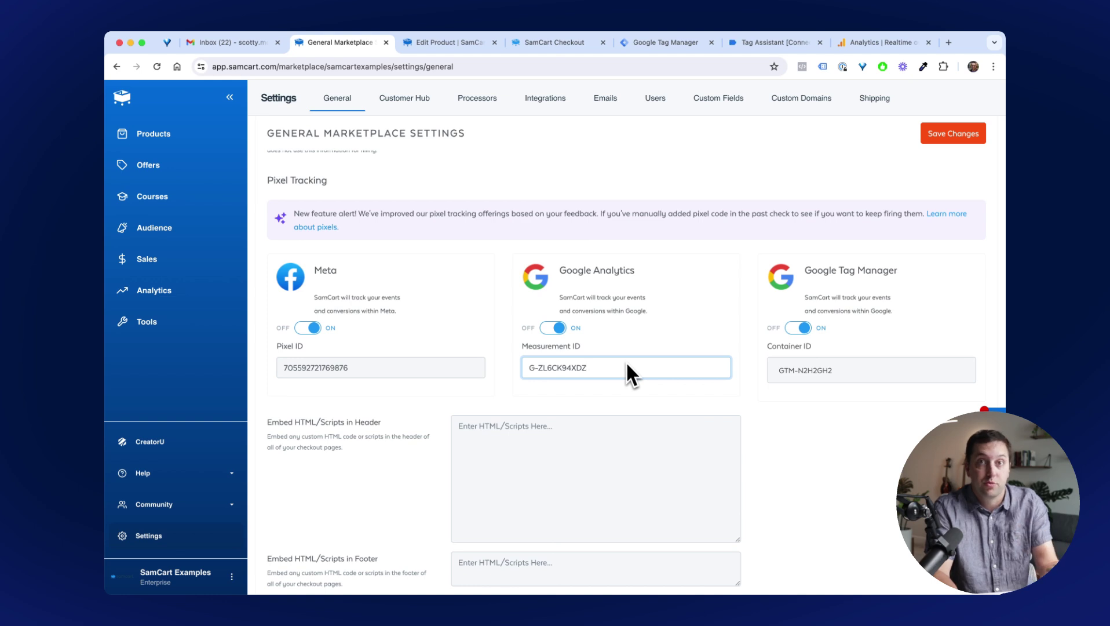
pyautogui.scroll(-5, 651, 372)
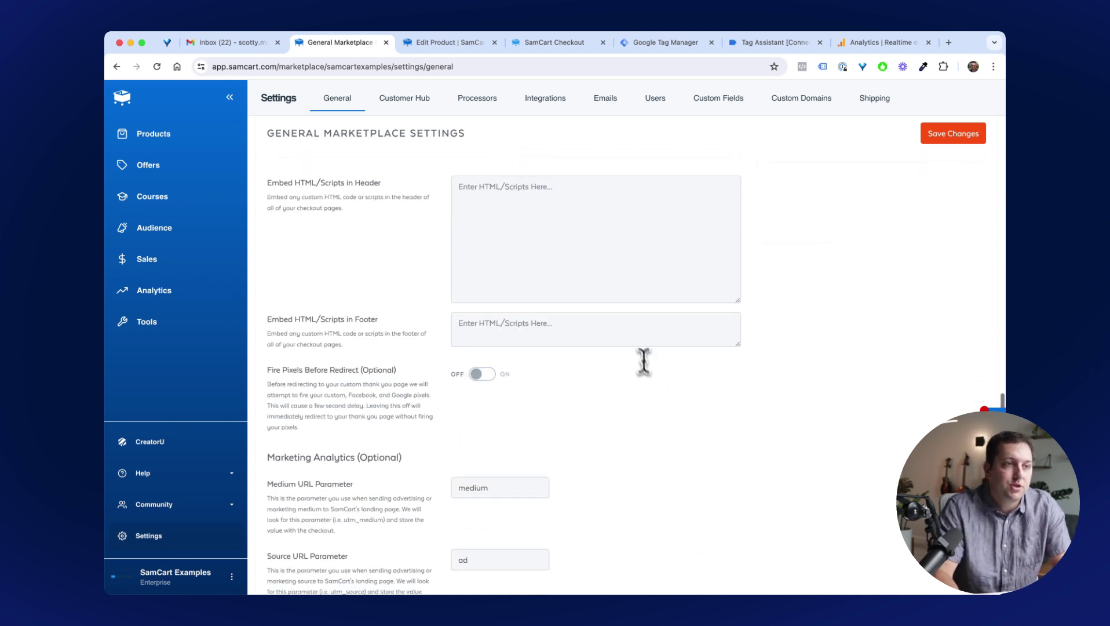
pyautogui.click(619, 242)
pyautogui.click(578, 331)
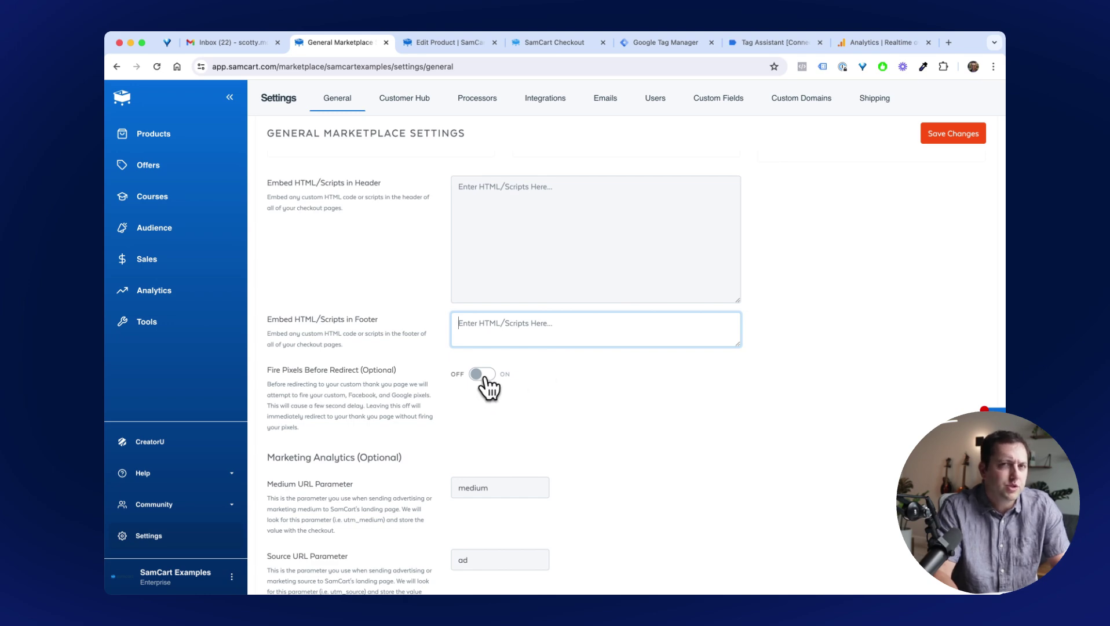
pyautogui.click(483, 376)
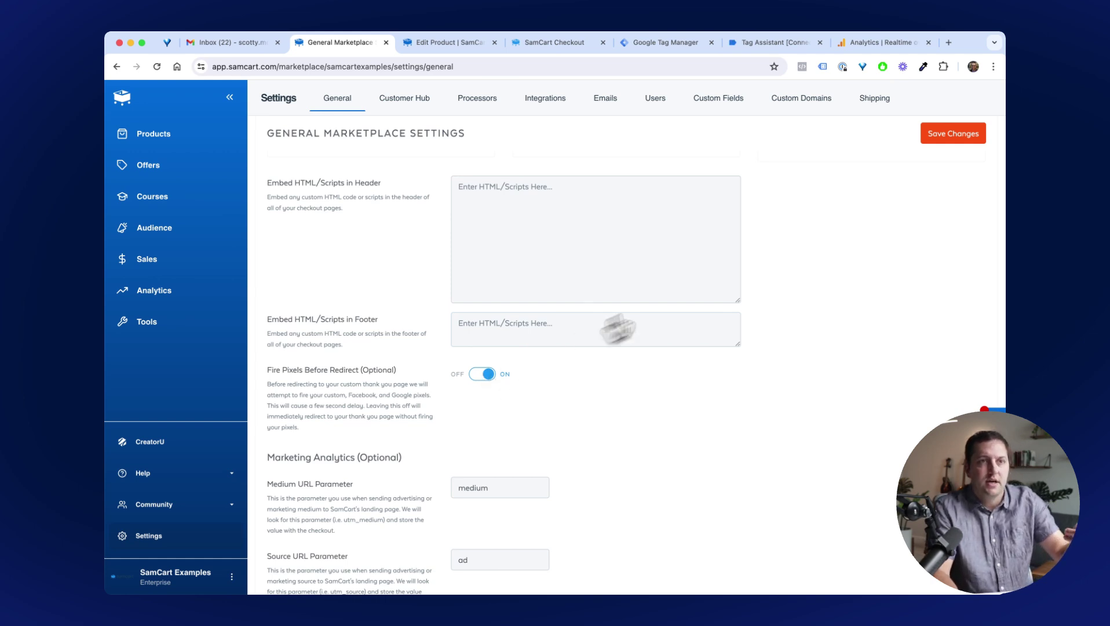
pyautogui.scroll(4, 825, 255)
pyautogui.click(771, 42)
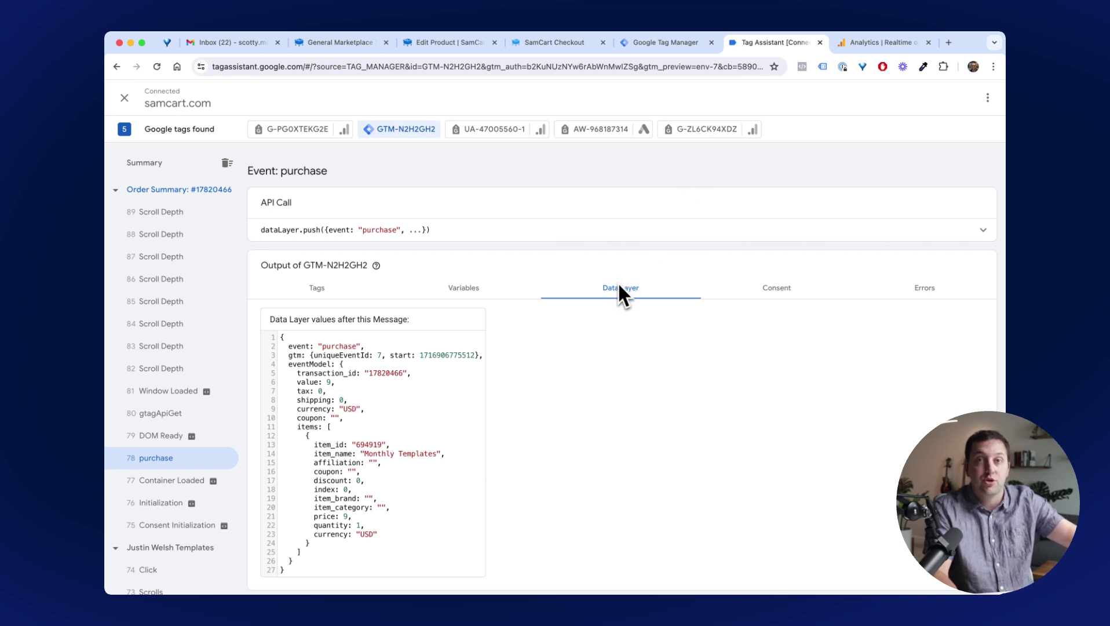
pyautogui.click(881, 43)
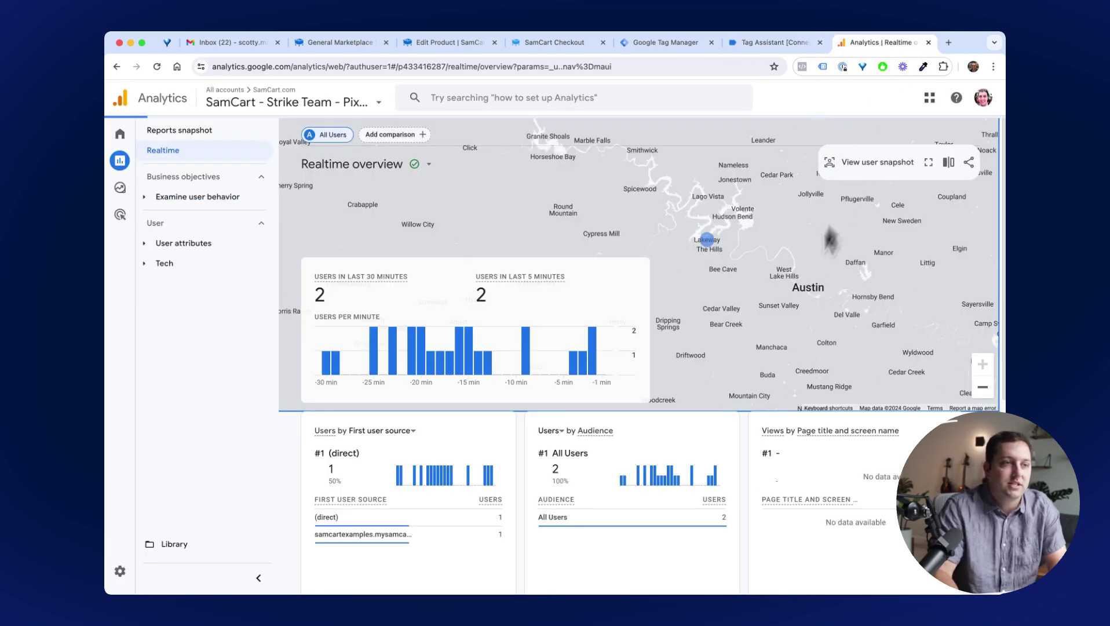